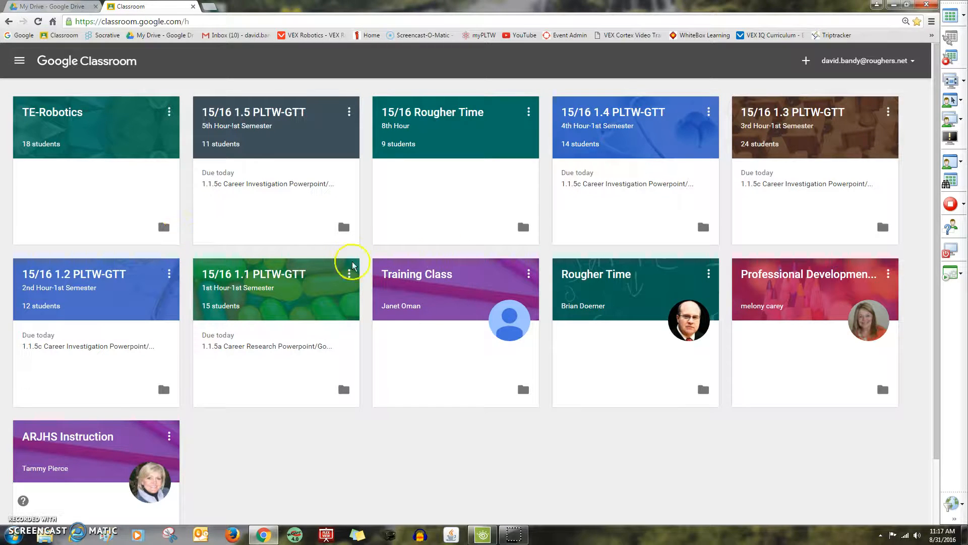
# Open the 15/16 1.4 PLTW-GTT class, view the Career Investigation assignment, then return to the stream
pyautogui.click(647, 114)
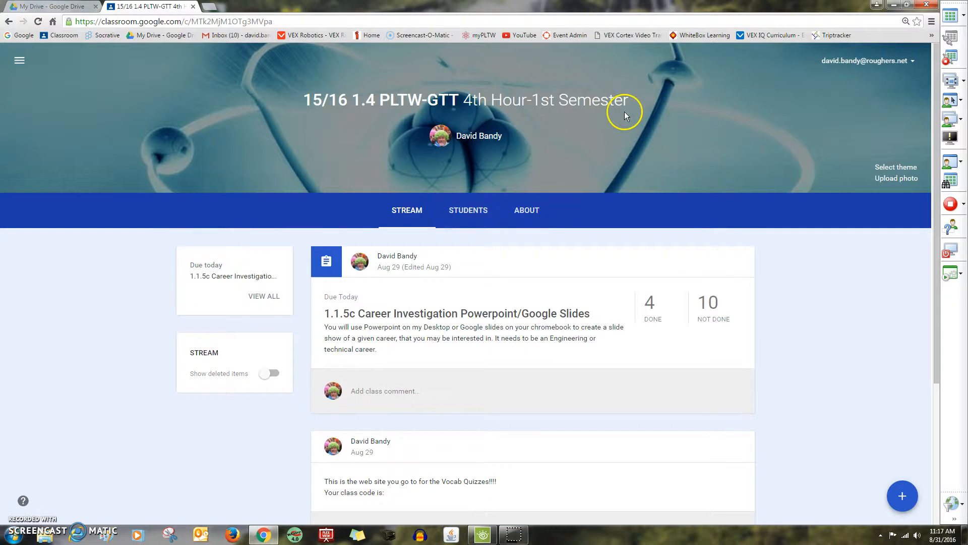
pyautogui.click(543, 314)
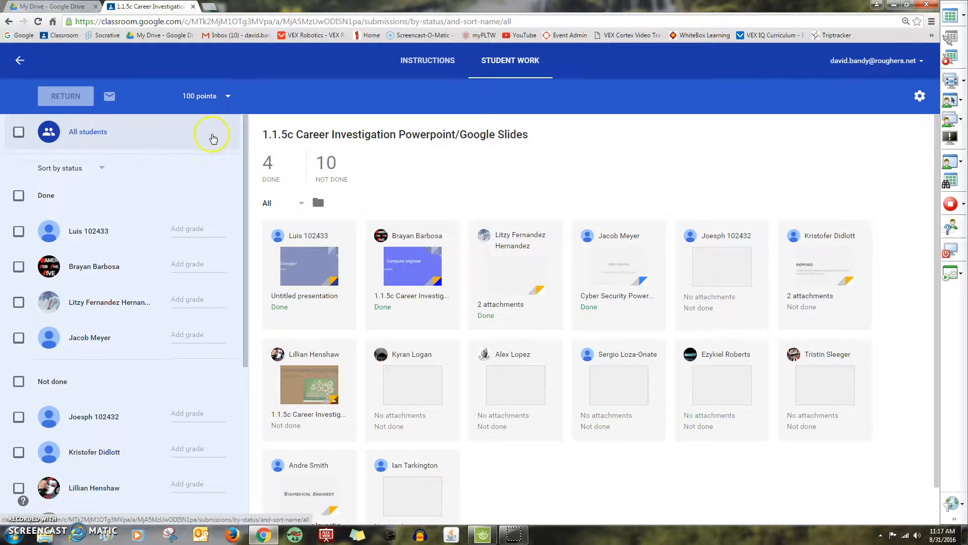
pyautogui.click(9, 22)
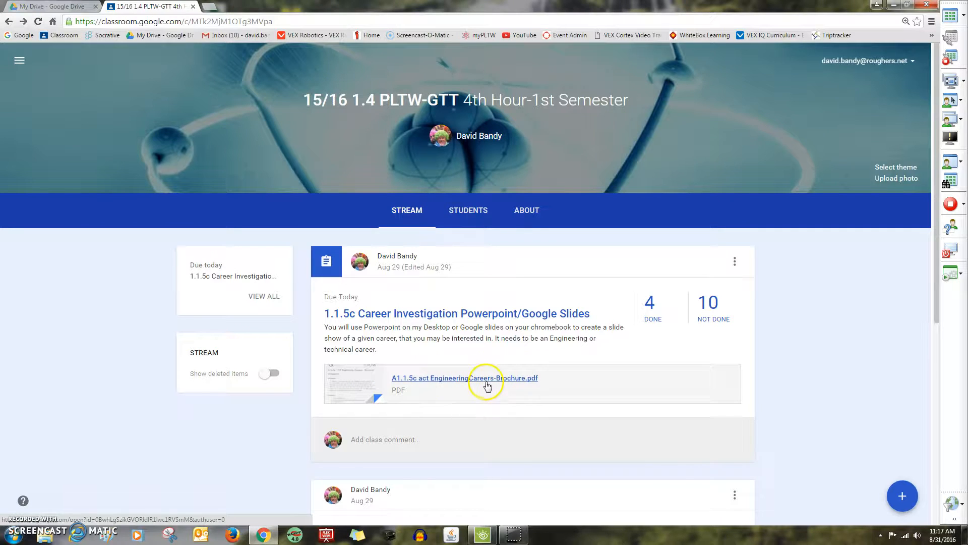
# Open the Engineering Careers Brochure PDF, scroll to page 2's Procedure, and start a new browser tab
pyautogui.click(462, 378)
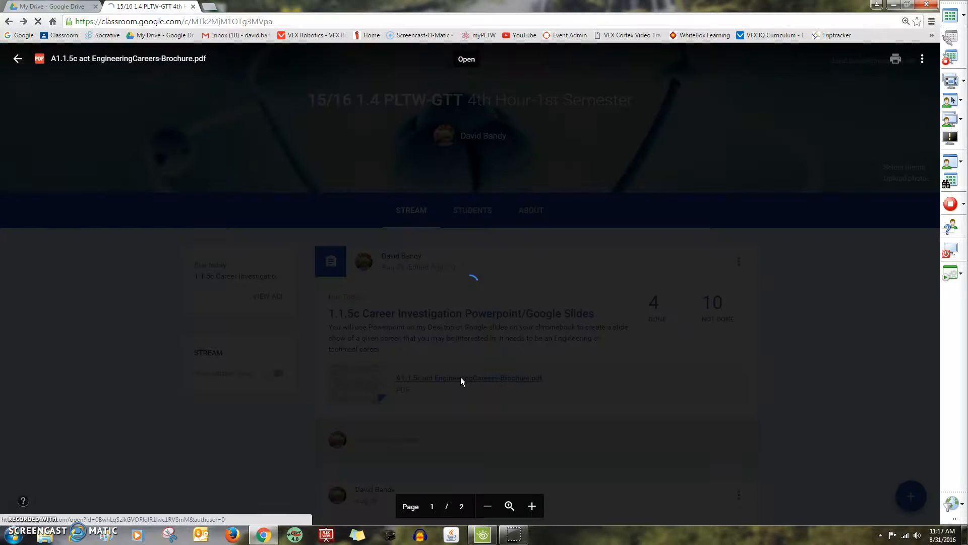
pyautogui.scroll(-8, 453, 376)
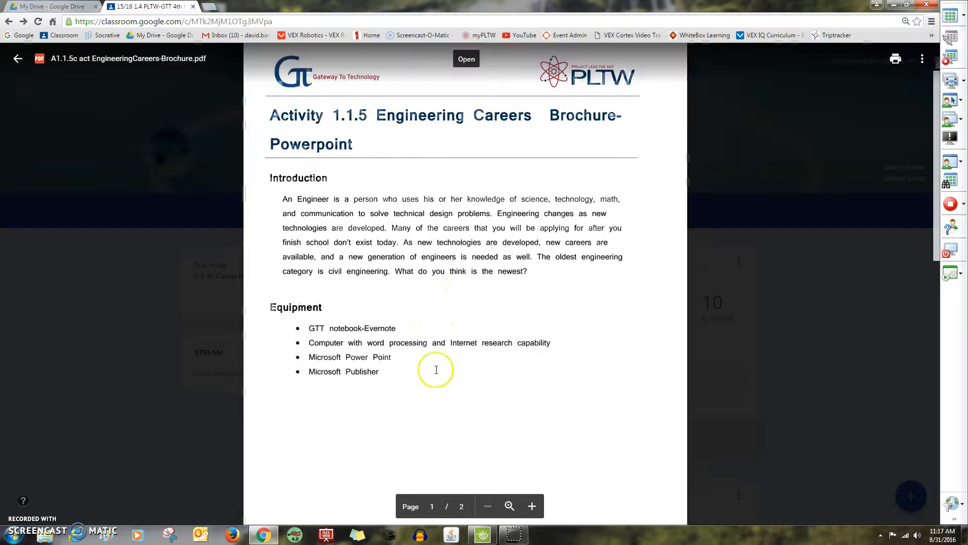
pyautogui.scroll(-4, 436, 370)
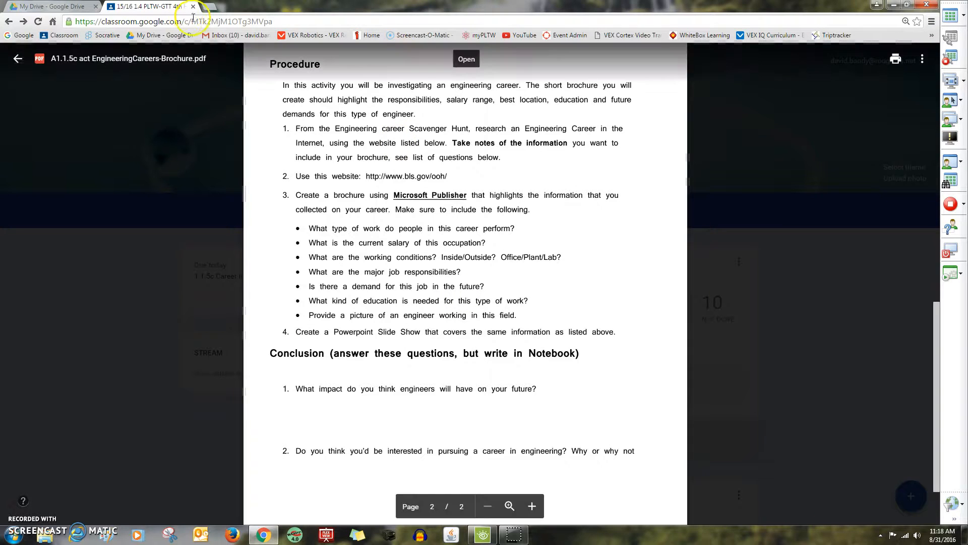
pyautogui.click(210, 7)
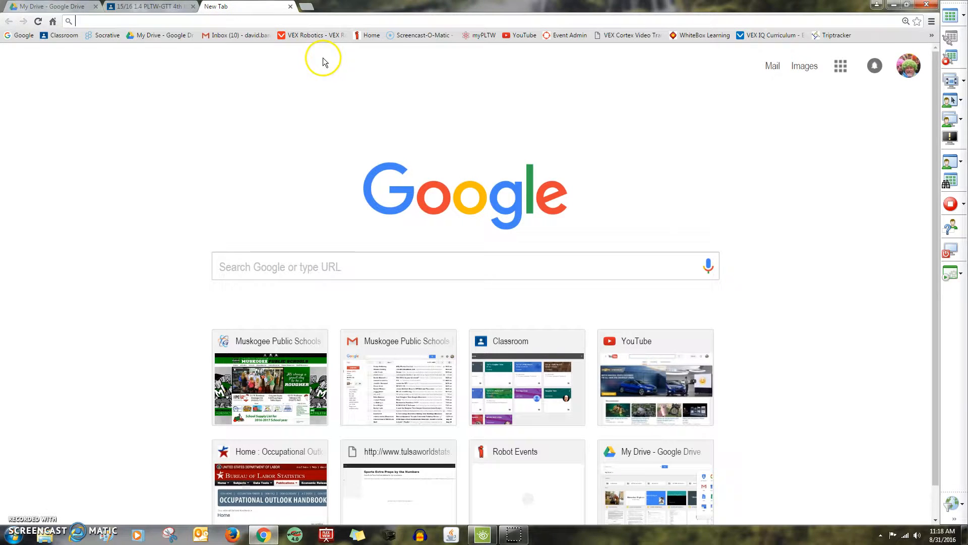
# Create a new blank presentation in Google Slides
pyautogui.click(840, 66)
pyautogui.click(861, 278)
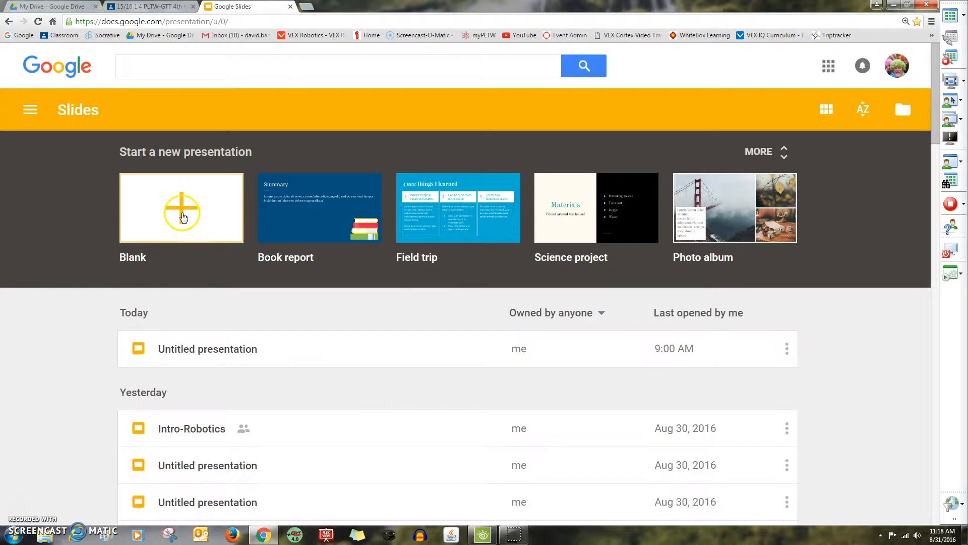
pyautogui.click(175, 211)
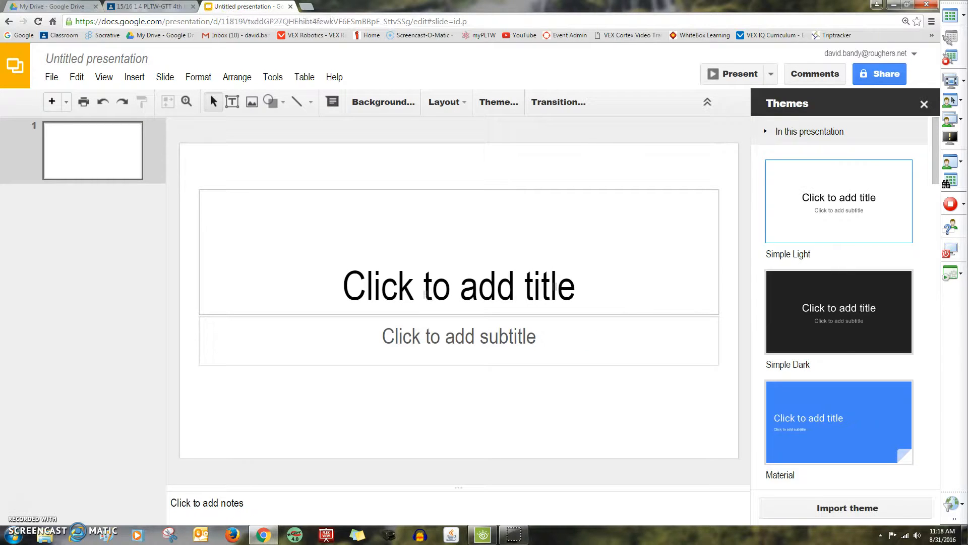
# Move the Untitled presentation into its own restored browser window
pyautogui.click(908, 4)
pyautogui.moveTo(256, 22); pyautogui.dragTo(439, 2)
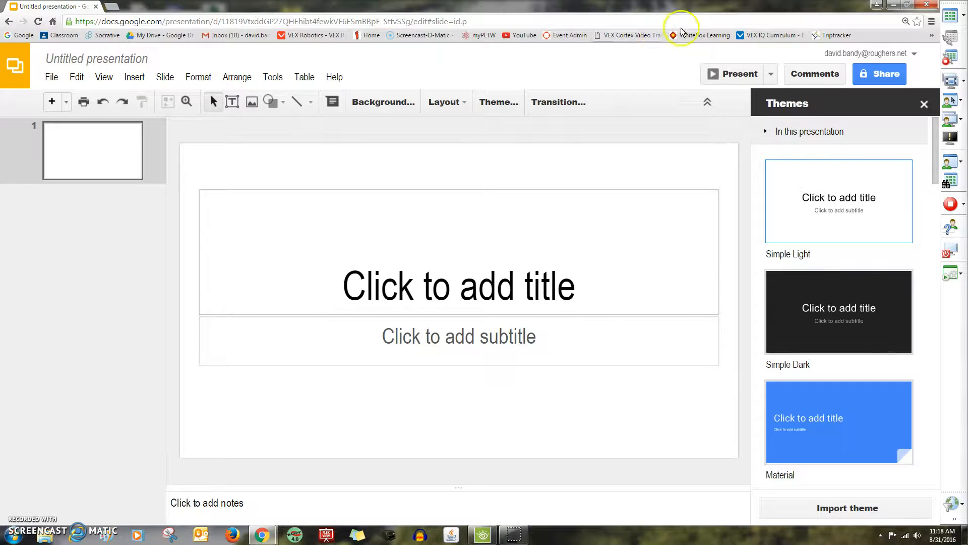
pyautogui.click(904, 5)
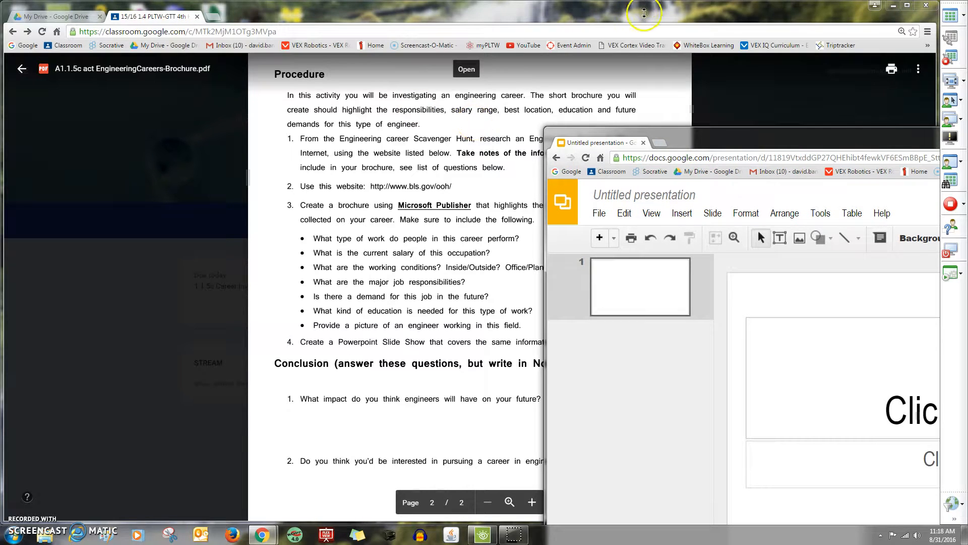
# Tile the brochure PDF left and the presentation right, then copy the bls.gov/ooh link address
pyautogui.moveTo(839, 7); pyautogui.dragTo(1, 76)
pyautogui.moveTo(671, 134); pyautogui.dragTo(919, 6)
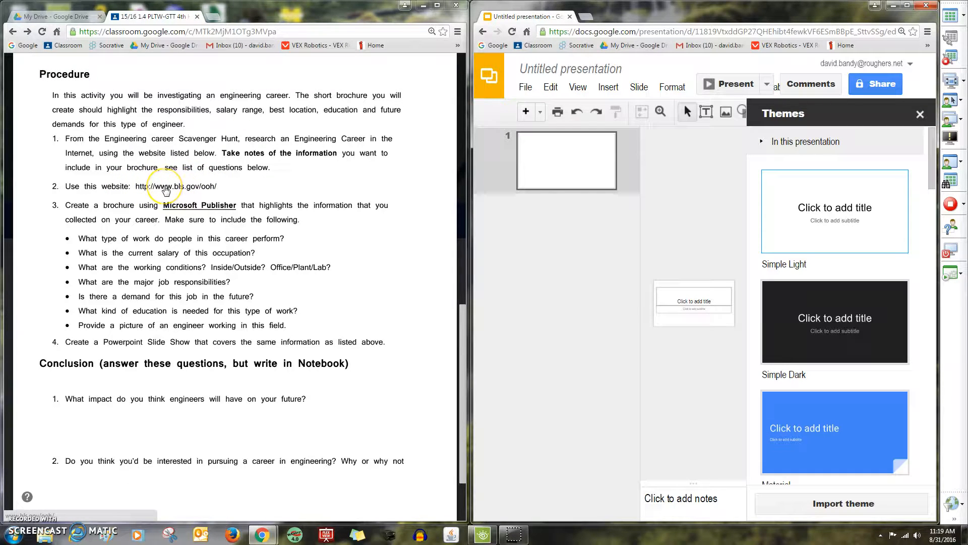
pyautogui.rightClick(165, 188)
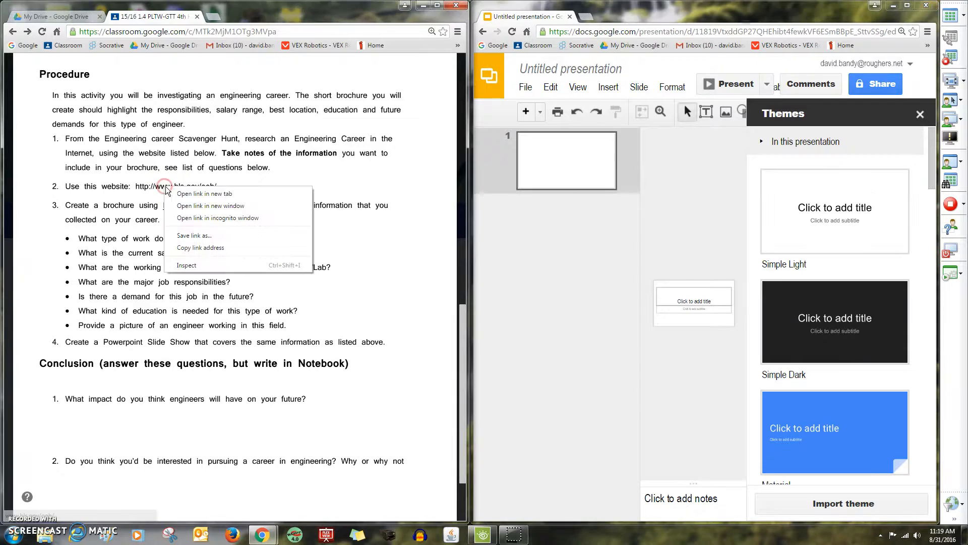
pyautogui.click(197, 247)
pyautogui.click(214, 18)
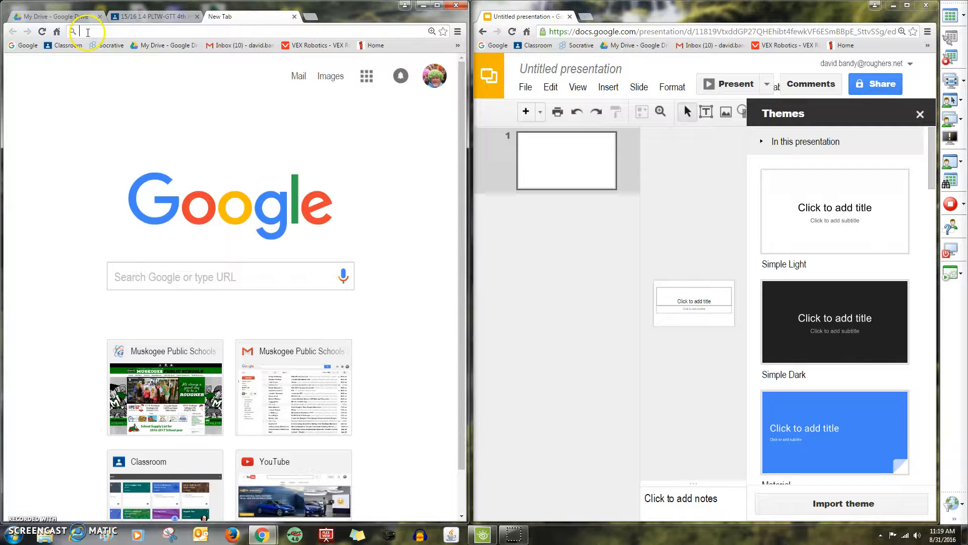
# Load the pasted bls.gov/ooh address, comparing it against the brochure instructions
pyautogui.rightClick(88, 32)
pyautogui.click(118, 97)
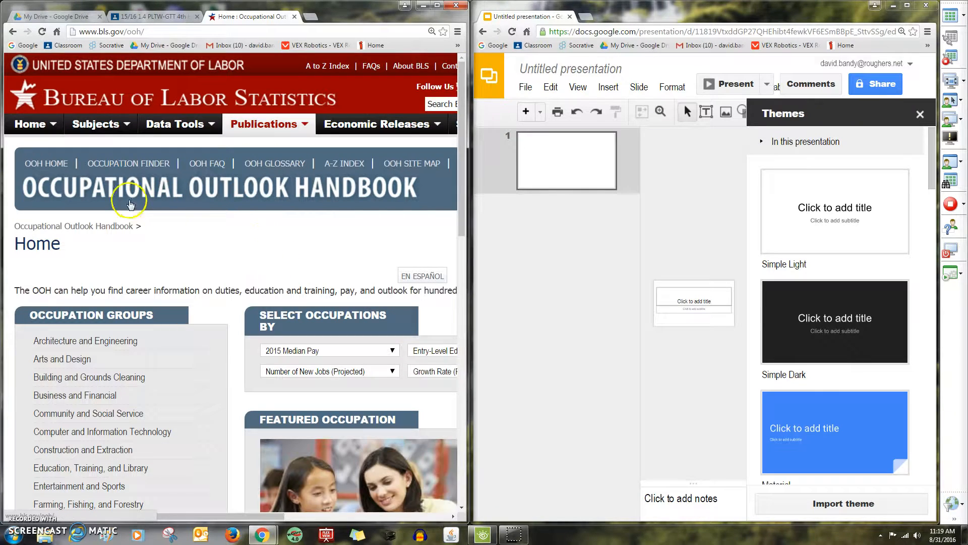
pyautogui.click(134, 20)
pyautogui.click(250, 16)
pyautogui.click(171, 19)
pyautogui.click(242, 17)
pyautogui.click(171, 19)
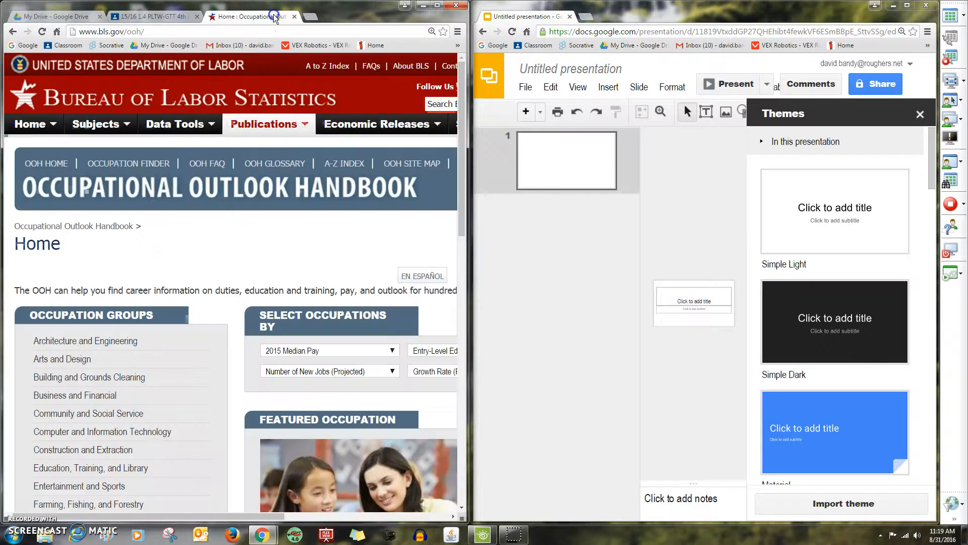
pyautogui.click(282, 16)
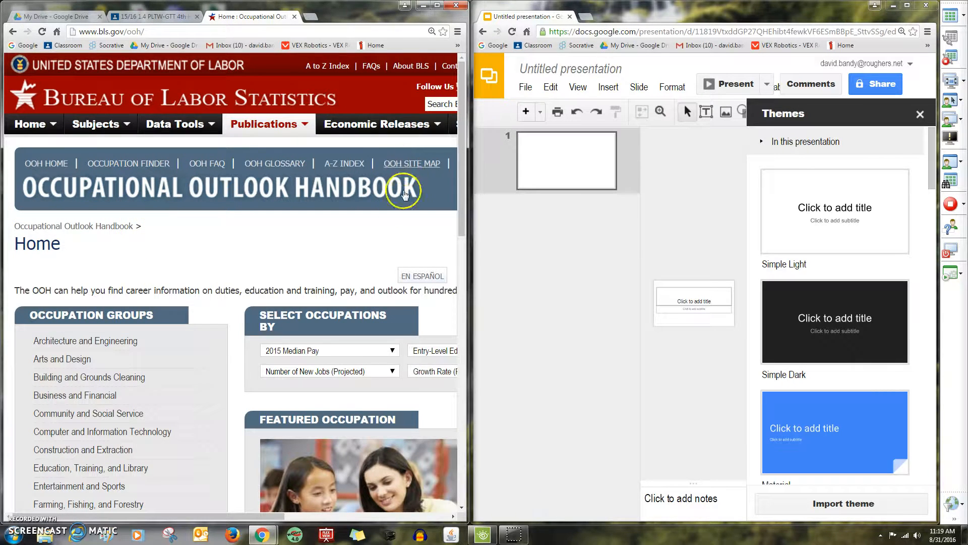
# Search the Occupational Outlook Handbook for 'Chemical' and open the Chemical Engineers page showing $97,360 median pay
pyautogui.click(431, 103)
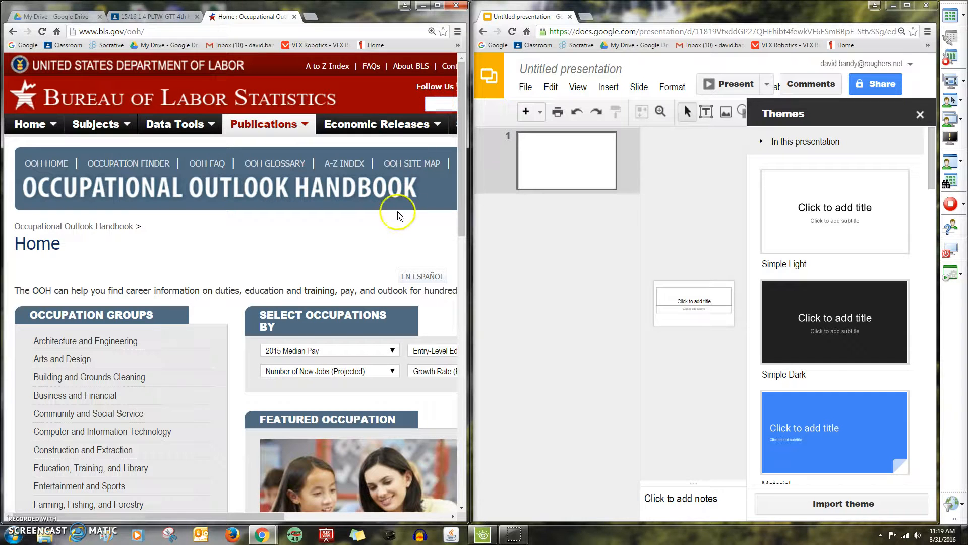
pyautogui.click(436, 516)
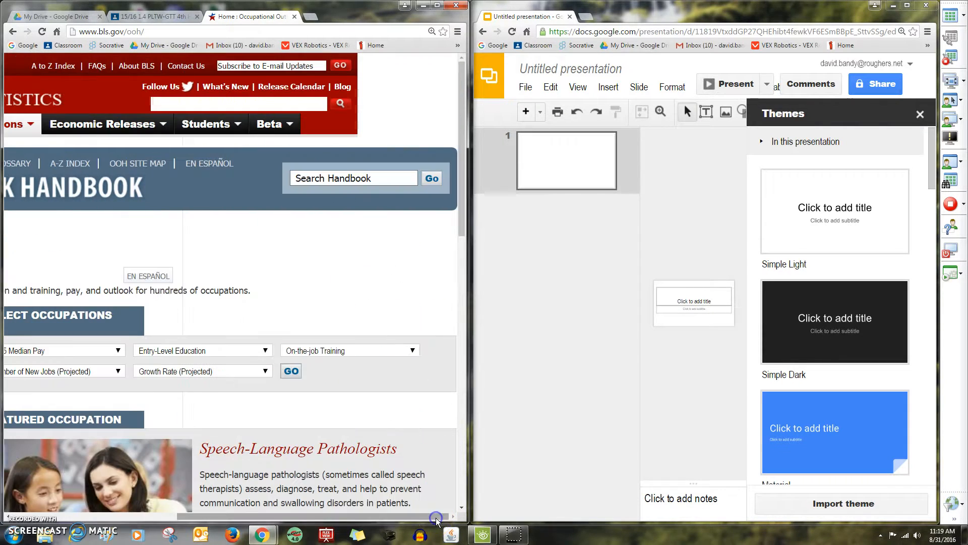
pyautogui.click(298, 177)
pyautogui.write('Chemical Engineer')
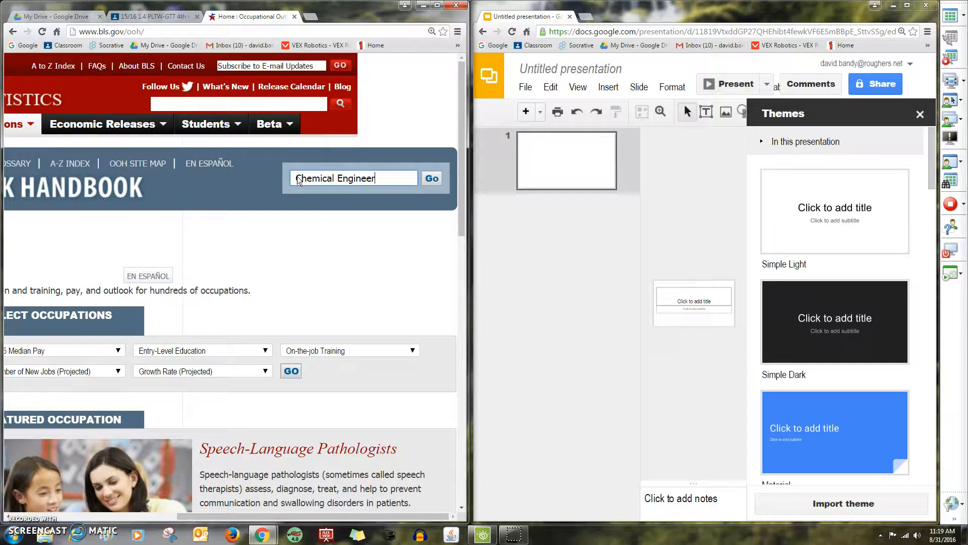
pyautogui.press('Return')
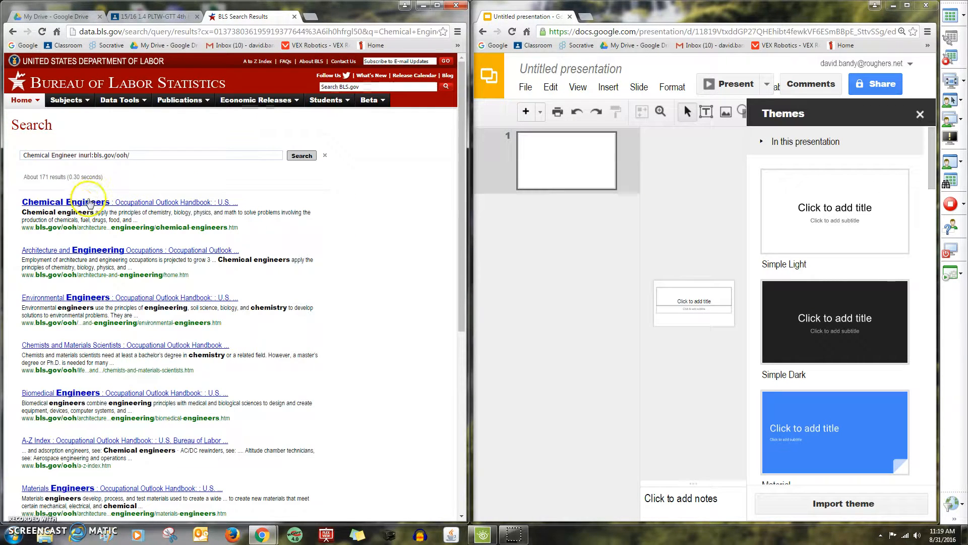
pyautogui.click(80, 206)
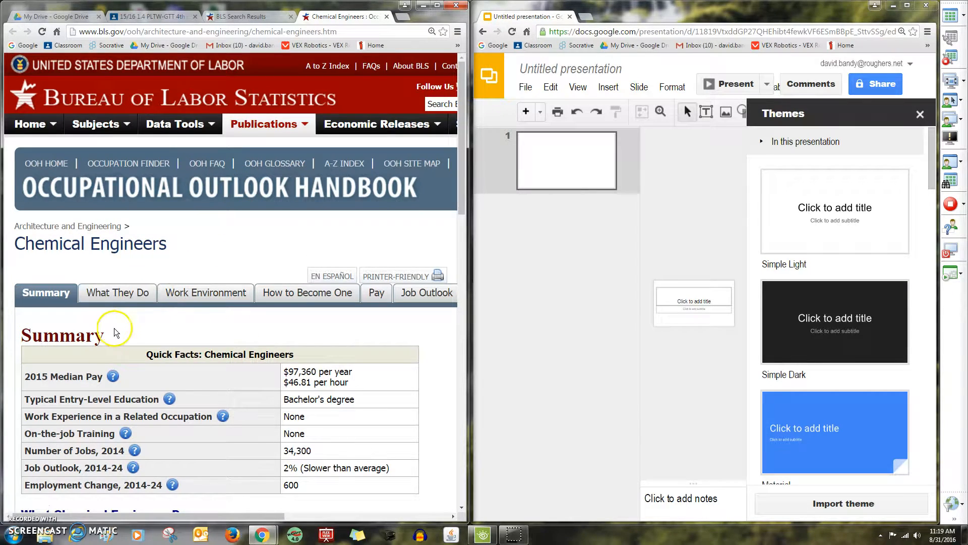
pyautogui.scroll(-5, 121, 329)
pyautogui.scroll(2, 133, 327)
pyautogui.scroll(3, 130, 329)
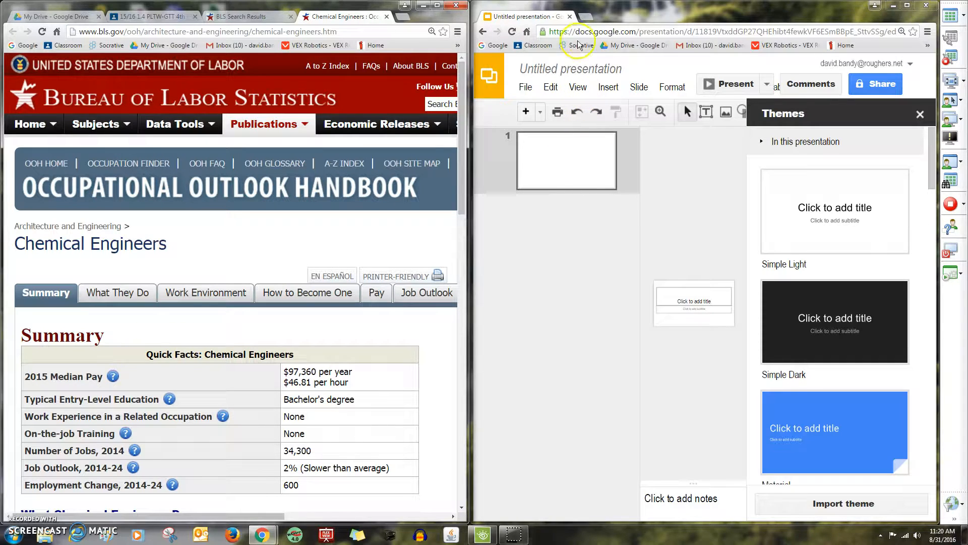
pyautogui.click(571, 162)
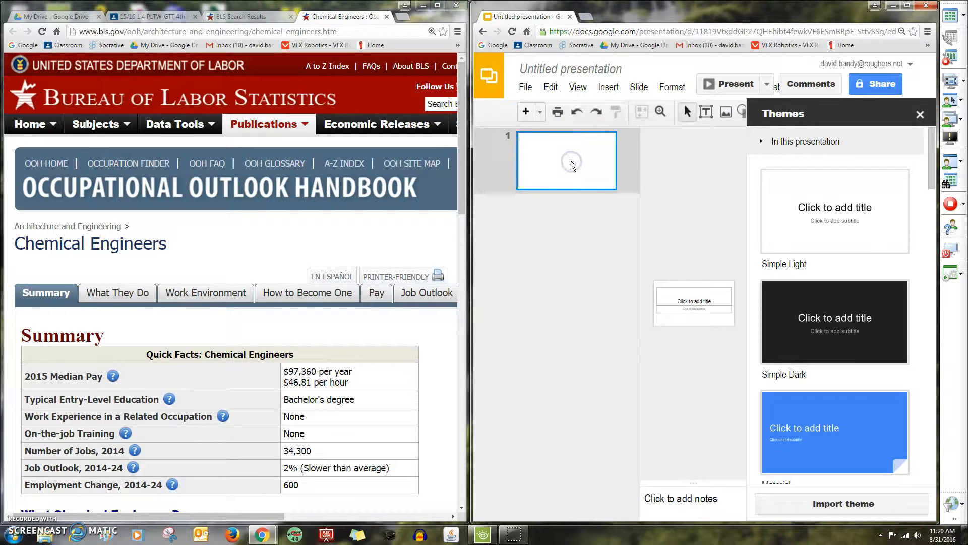
# Title the first slide 'Chemical Engineer' with the author's name as subtitle, then add slide 2
pyautogui.click(920, 115)
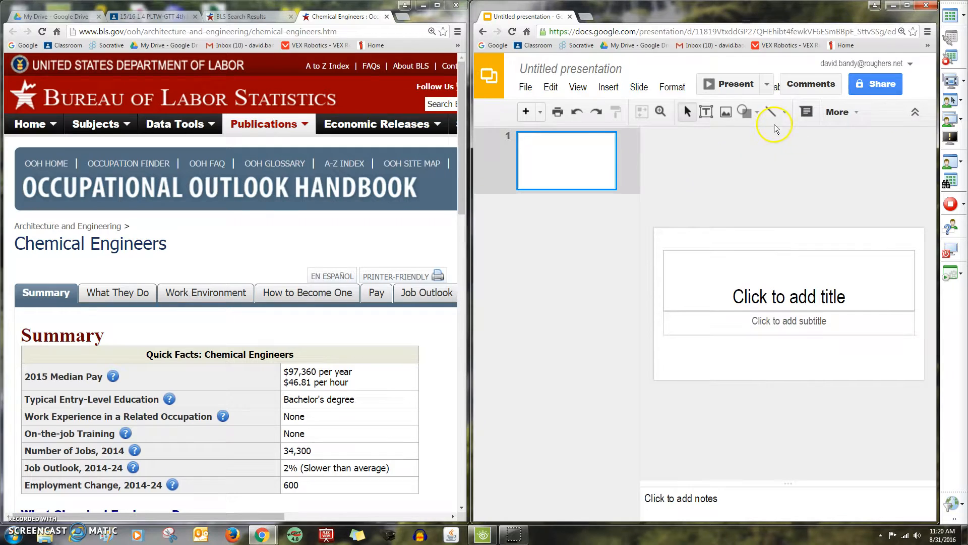
pyautogui.click(817, 297)
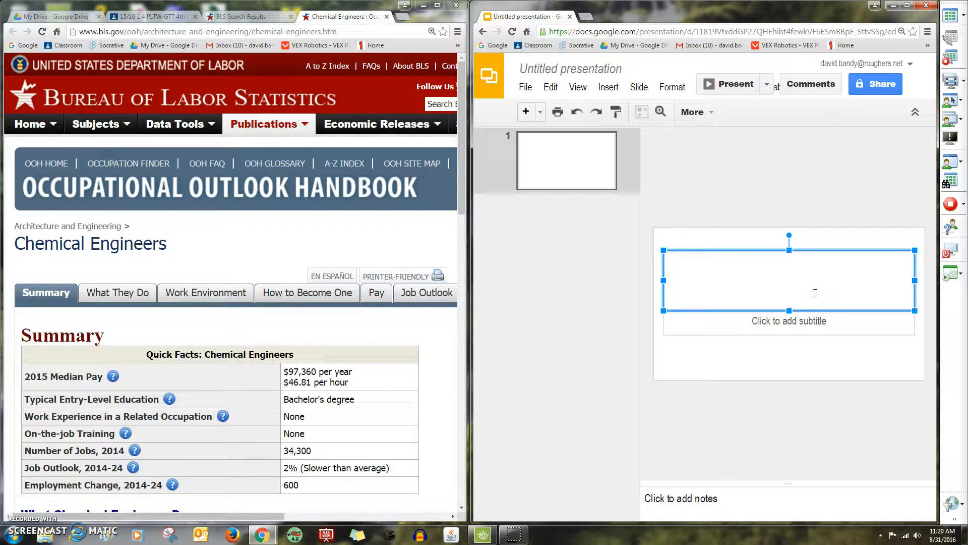
pyautogui.write('Chemical En')
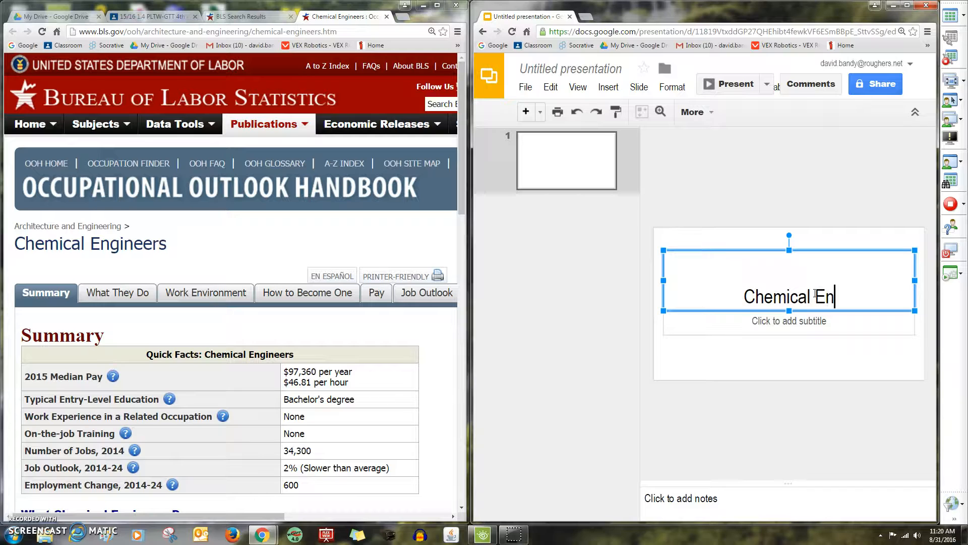
pyautogui.write('gineer')
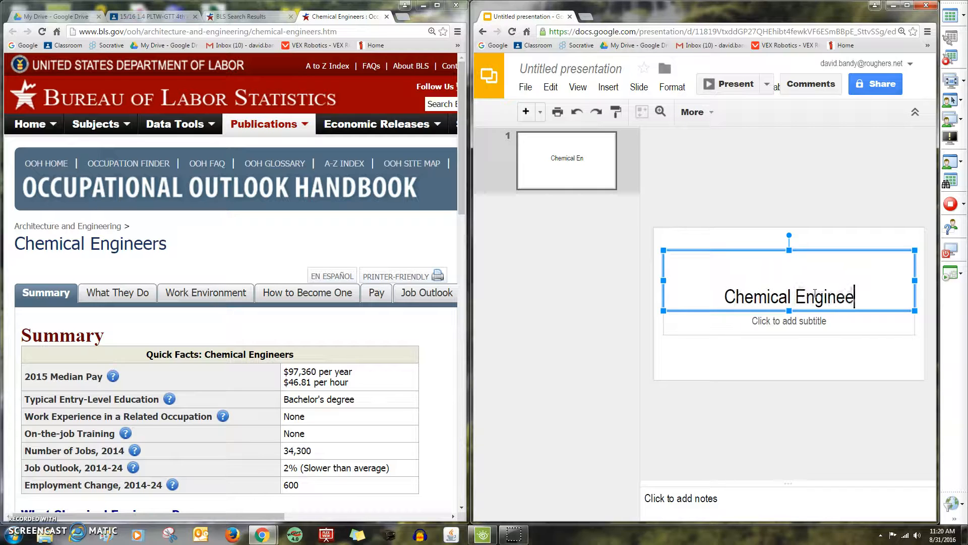
pyautogui.click(802, 325)
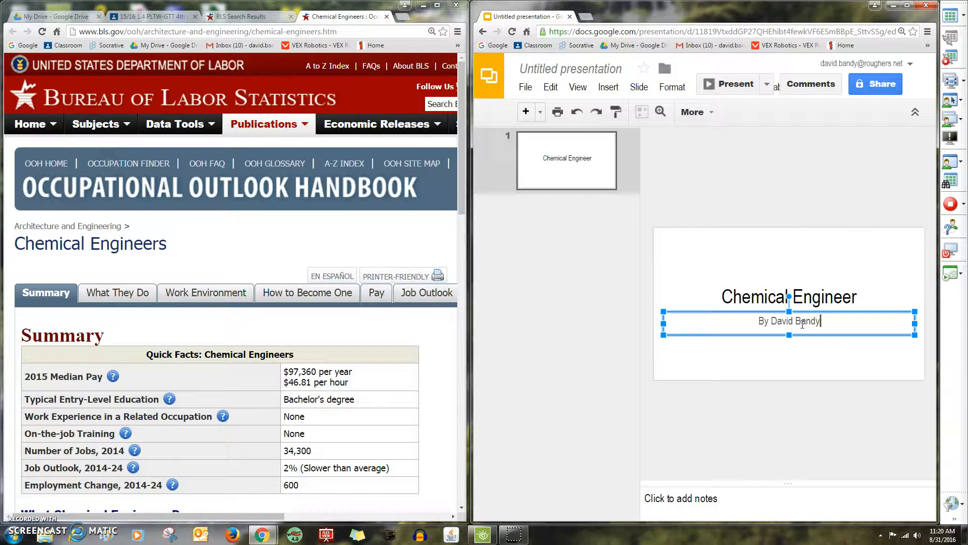
pyautogui.click(809, 355)
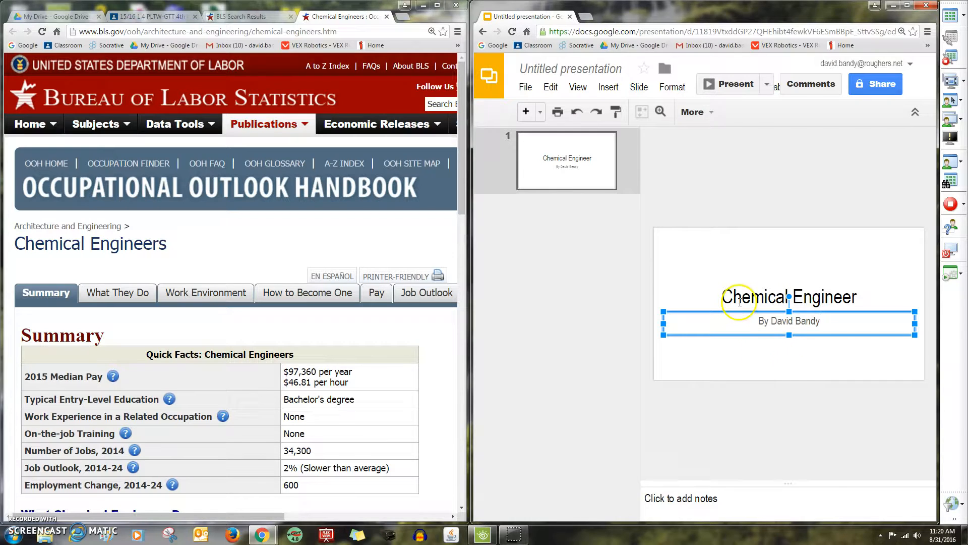
pyautogui.click(552, 216)
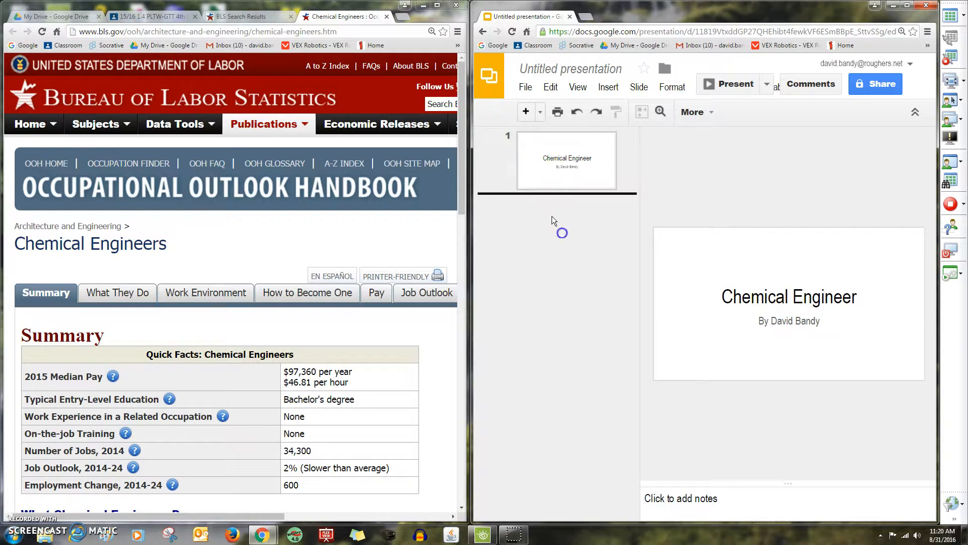
pyautogui.click(525, 111)
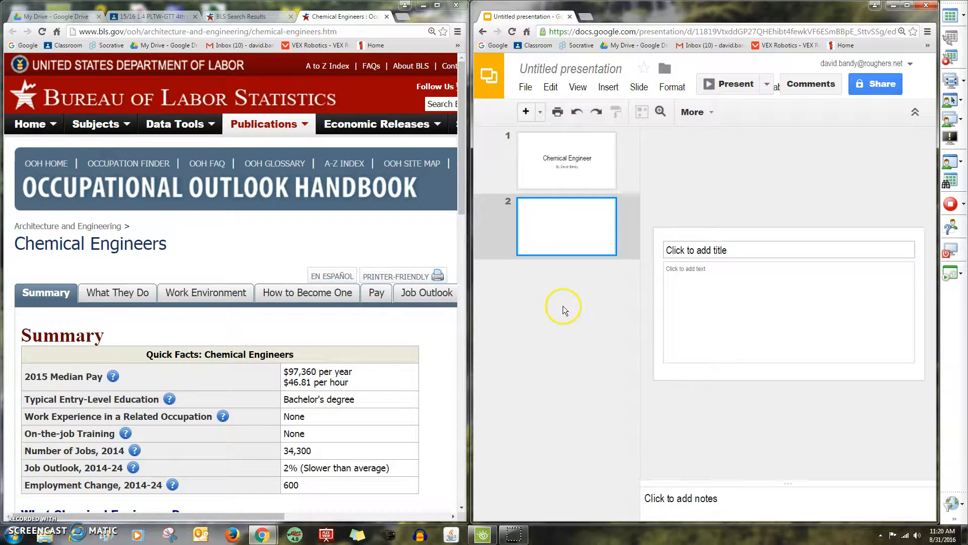
# Title slide 2 'What type of work do they do?' after checking the brochure questions
pyautogui.click(225, 17)
pyautogui.click(185, 18)
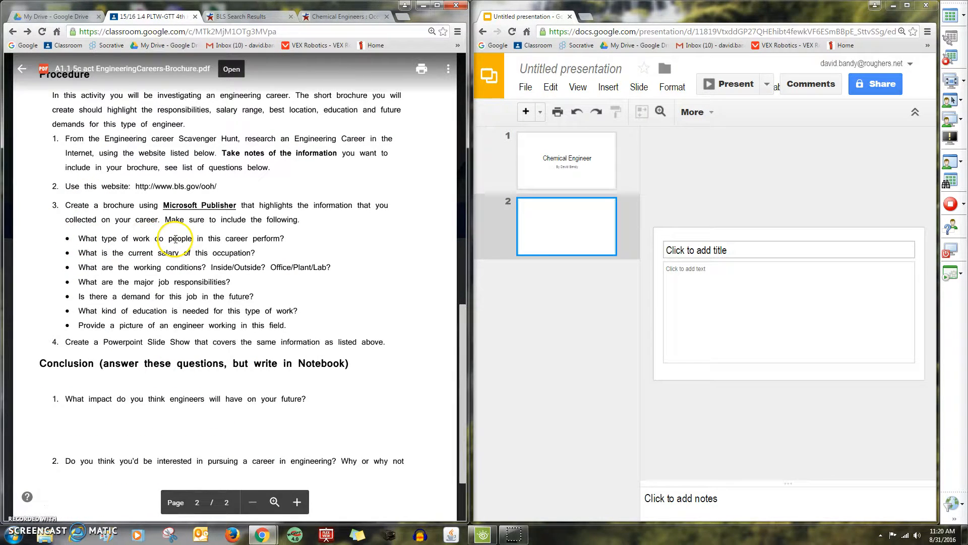
pyautogui.click(736, 249)
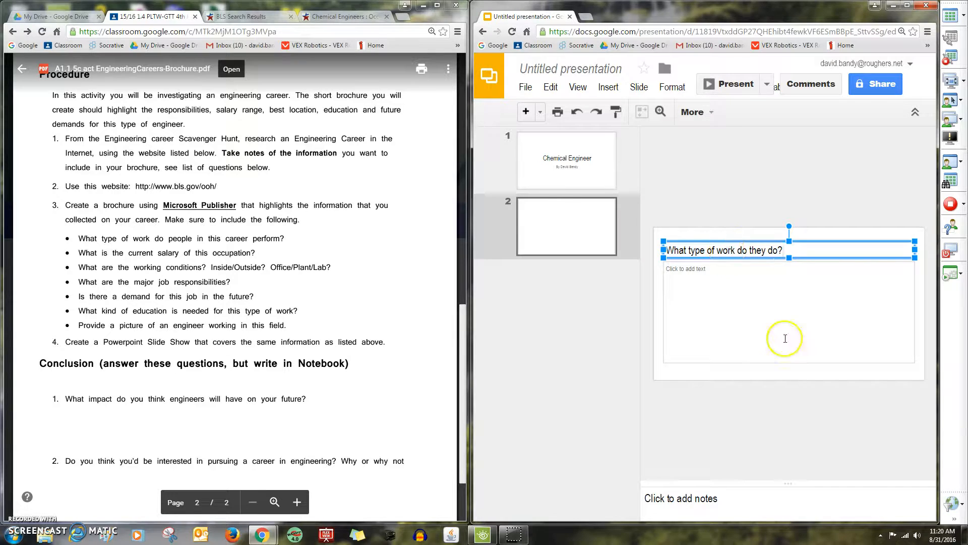
# Paste the first BLS 'What They Do' sentence into slide 2's body without formatting
pyautogui.click(272, 19)
pyautogui.click(291, 17)
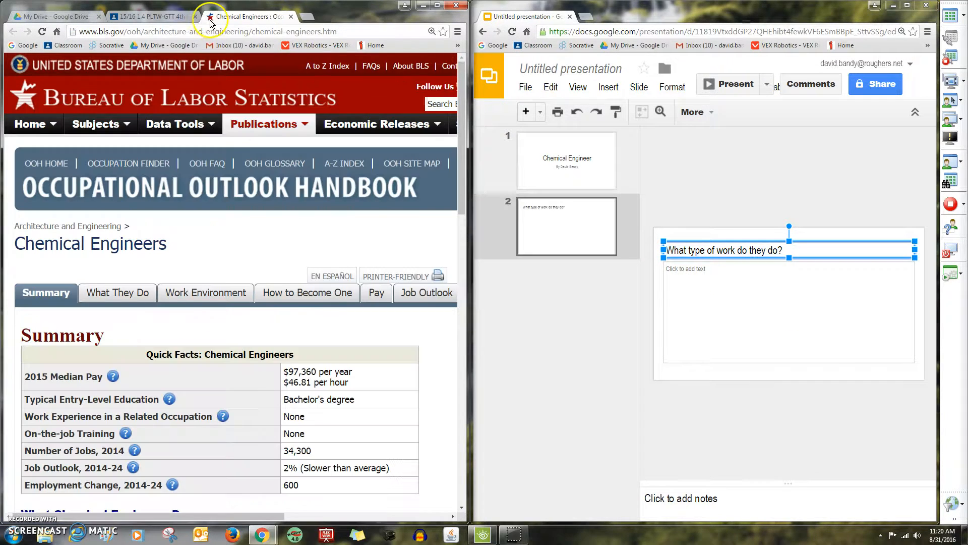
pyautogui.click(102, 294)
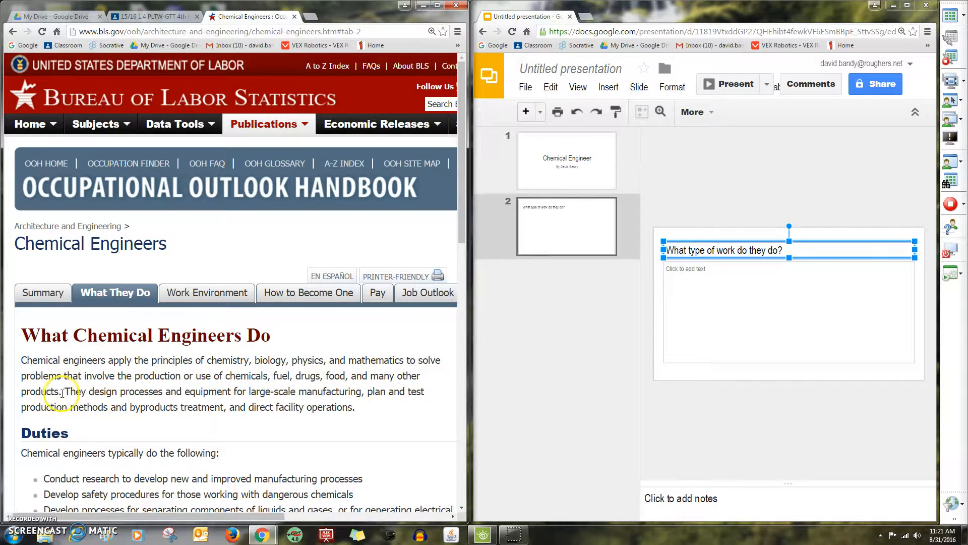
pyautogui.moveTo(47, 392); pyautogui.dragTo(19, 360)
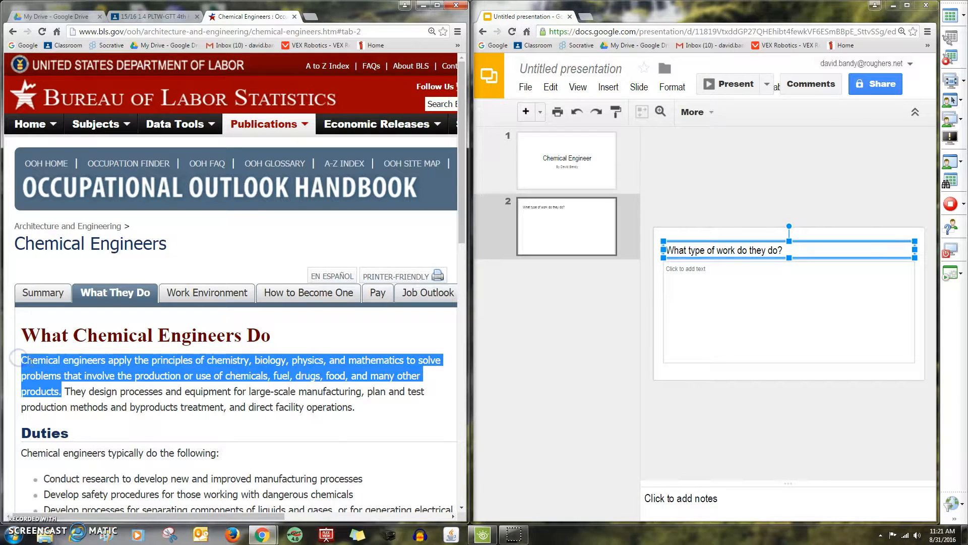
pyautogui.rightClick(23, 359)
pyautogui.click(48, 371)
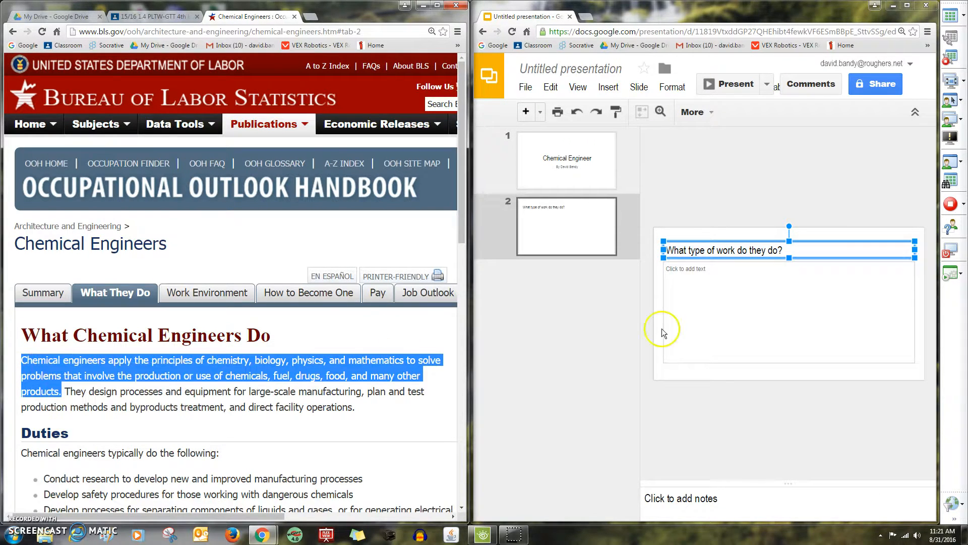
pyautogui.click(670, 270)
pyautogui.rightClick(671, 270)
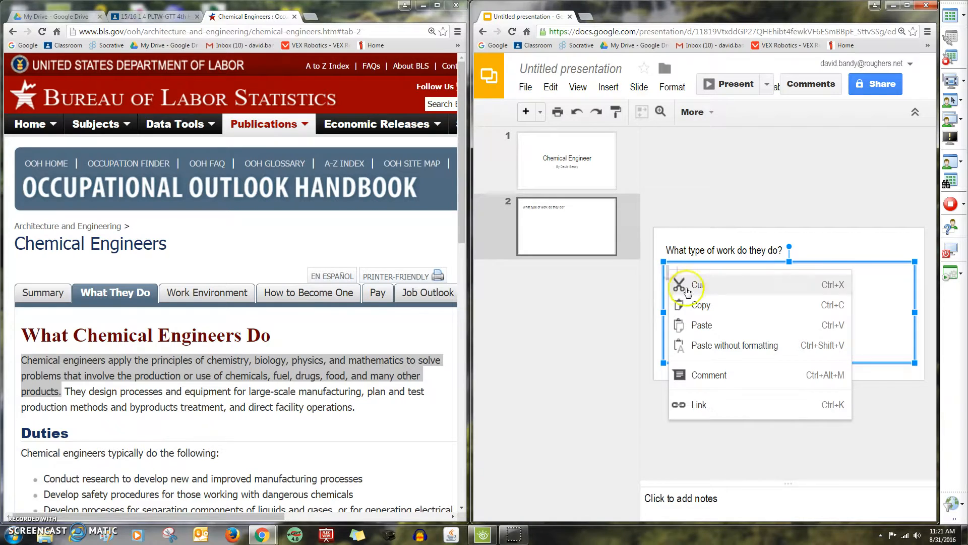
pyautogui.click(707, 340)
pyautogui.moveTo(691, 289); pyautogui.dragTo(667, 270)
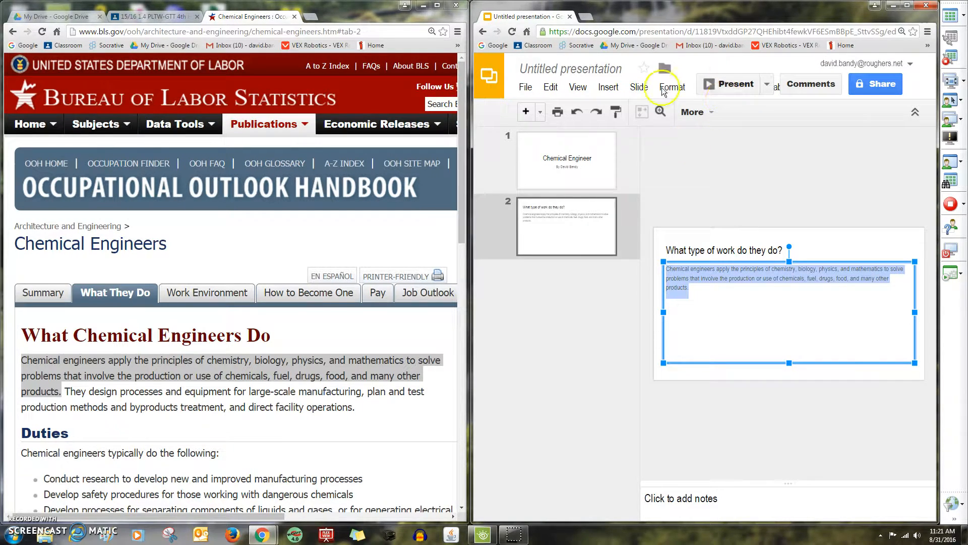
pyautogui.moveTo(473, 66); pyautogui.dragTo(105, 65)
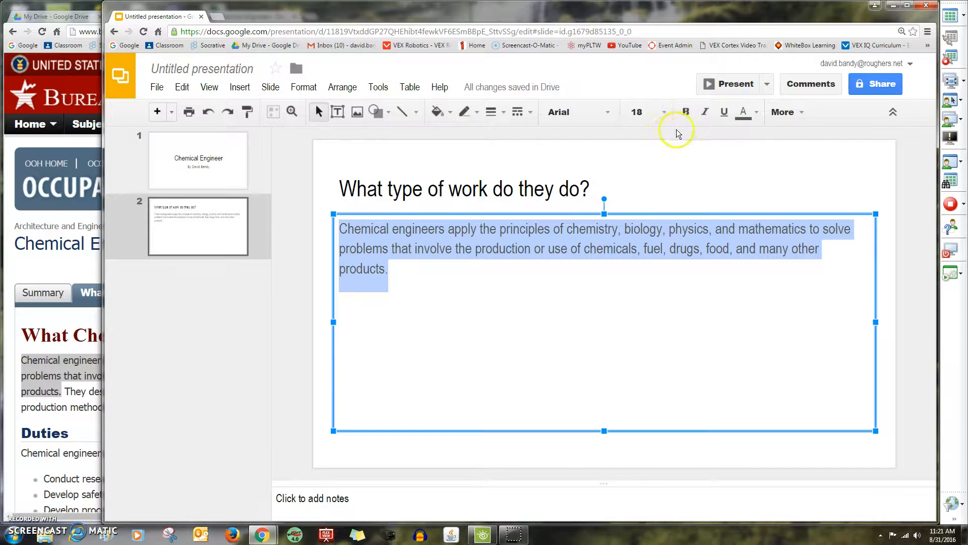
pyautogui.moveTo(258, 14); pyautogui.dragTo(940, 16)
# Add slide 3 titled 'Current Salary?' and bring up the BLS Pay information
pyautogui.click(595, 291)
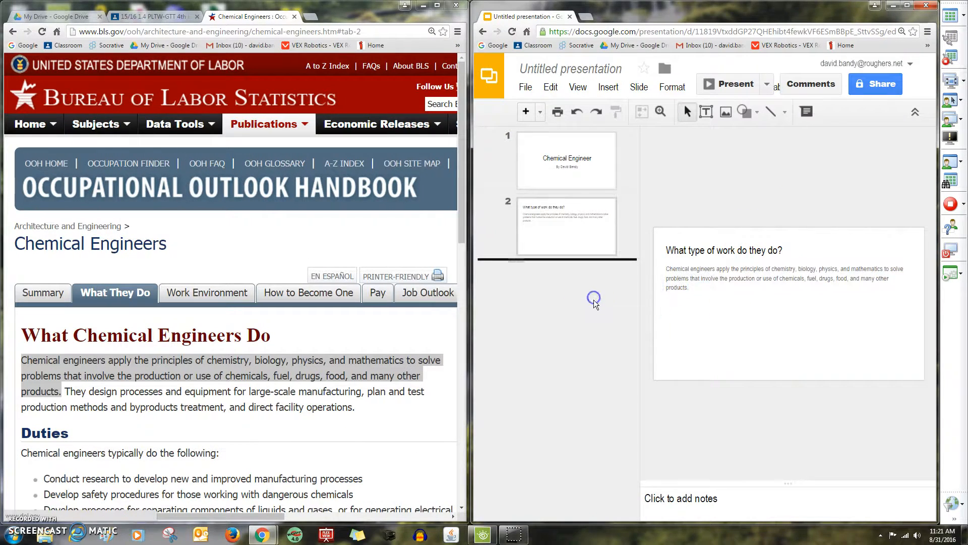
pyautogui.click(525, 111)
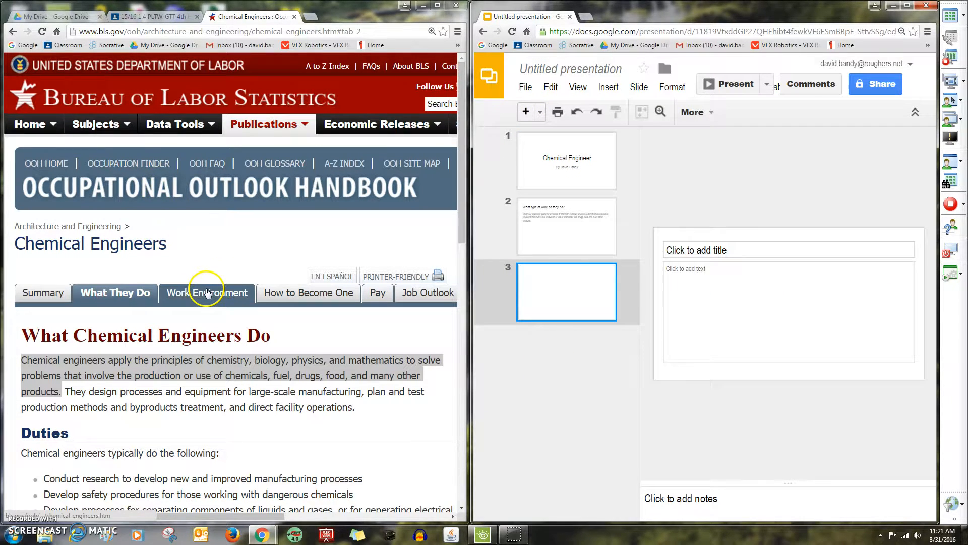
pyautogui.click(172, 16)
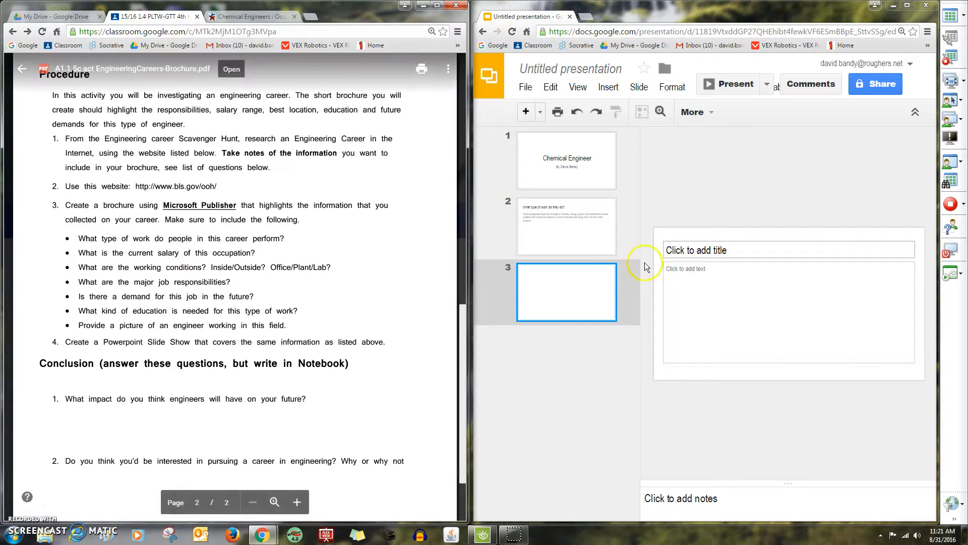
pyautogui.click(739, 250)
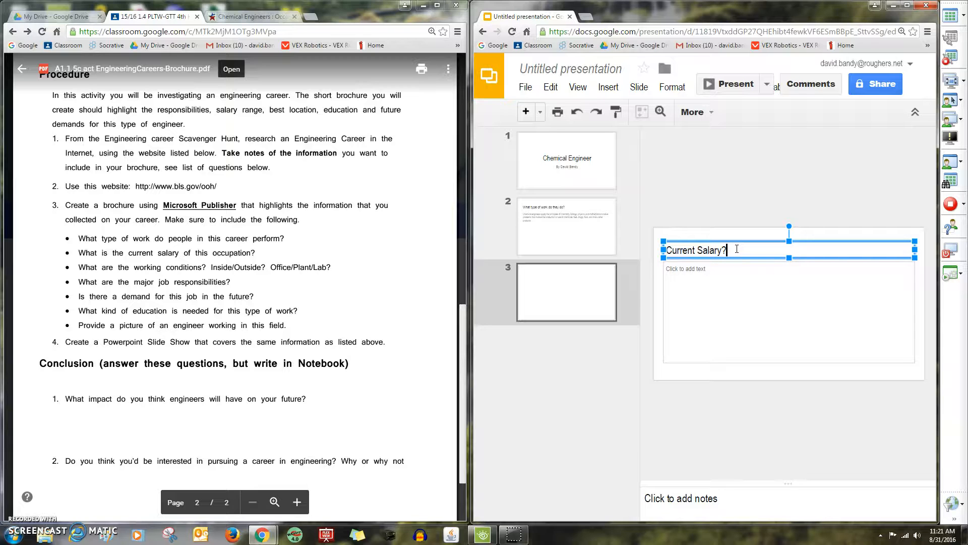
pyautogui.click(253, 19)
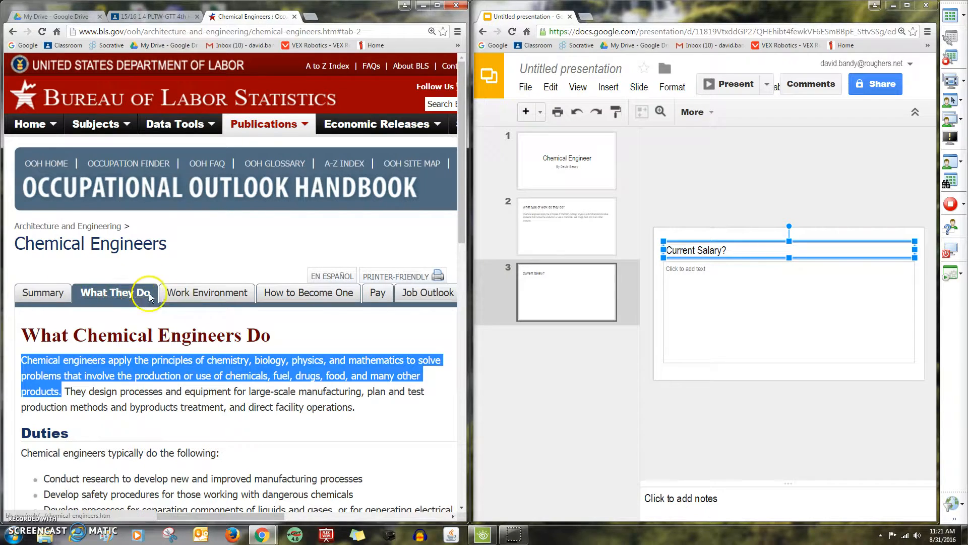
pyautogui.click(378, 293)
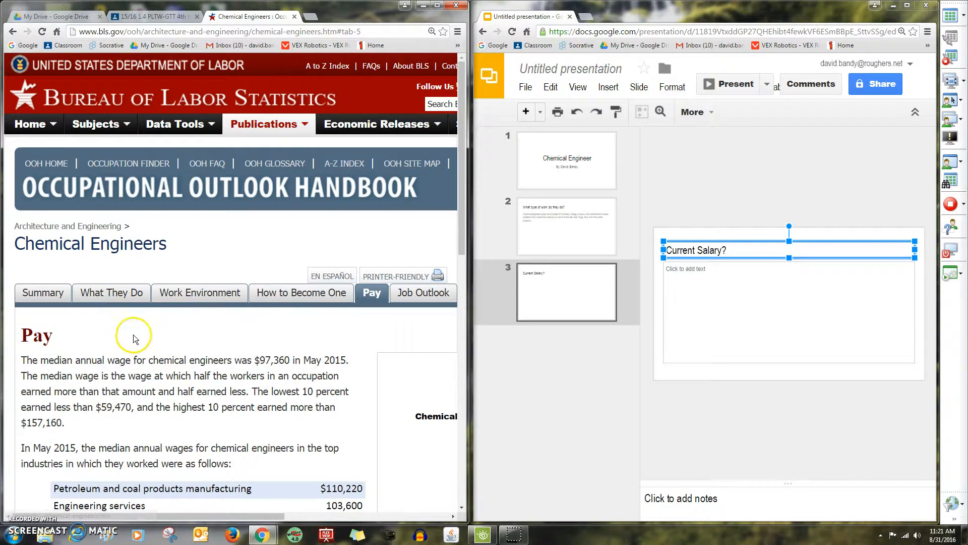
# Copy the BLS sentence stating the $97,360 May 2015 median annual wage
pyautogui.scroll(-3, 134, 338)
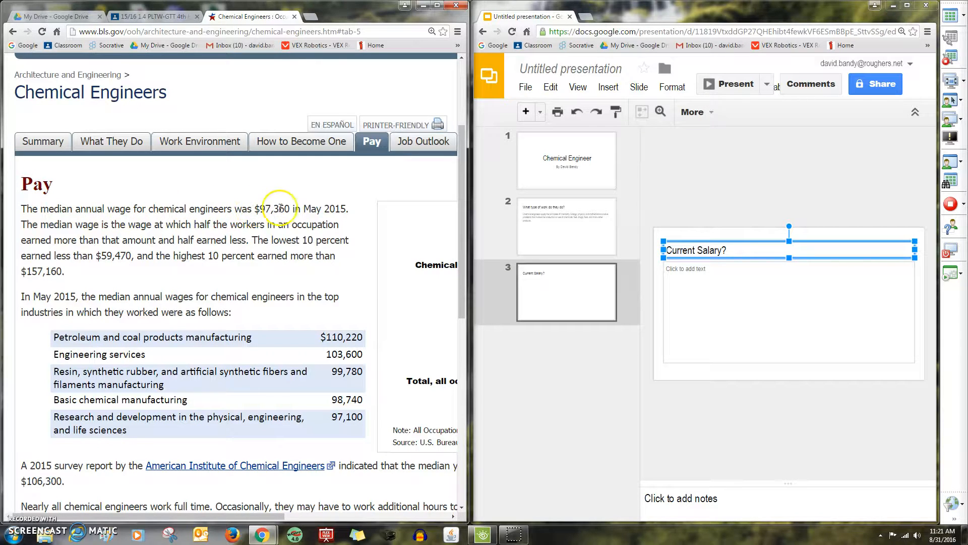
pyautogui.moveTo(348, 209); pyautogui.dragTo(62, 209)
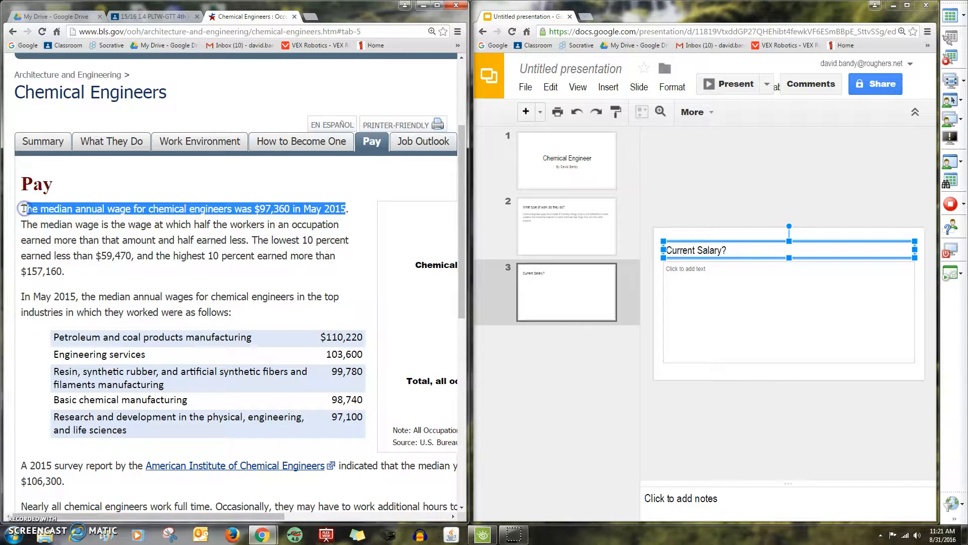
pyautogui.moveTo(351, 207); pyautogui.dragTo(21, 208)
pyautogui.rightClick(121, 209)
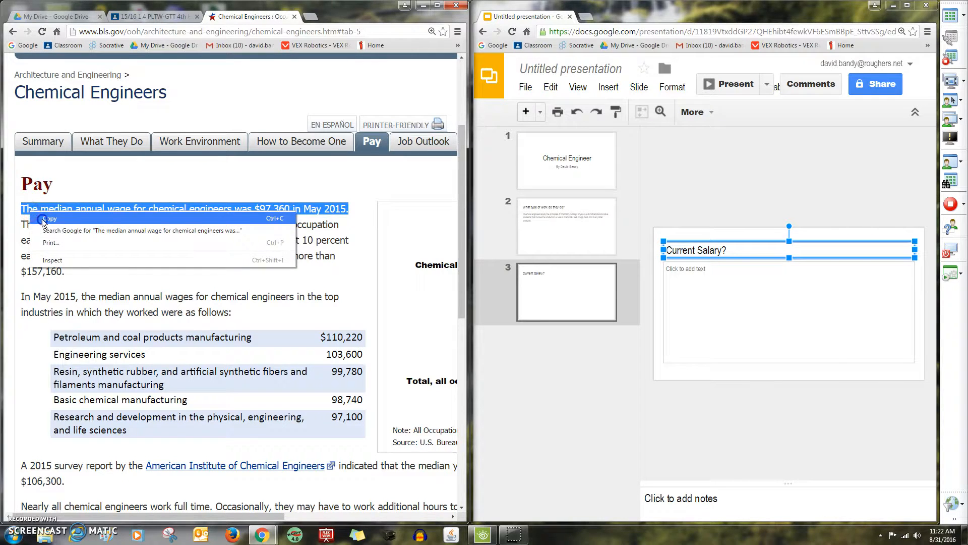
pyautogui.click(135, 215)
# Paste the wage sentence unformatted into slide 3's body, then return to slide 2
pyautogui.click(674, 271)
pyautogui.rightClick(673, 270)
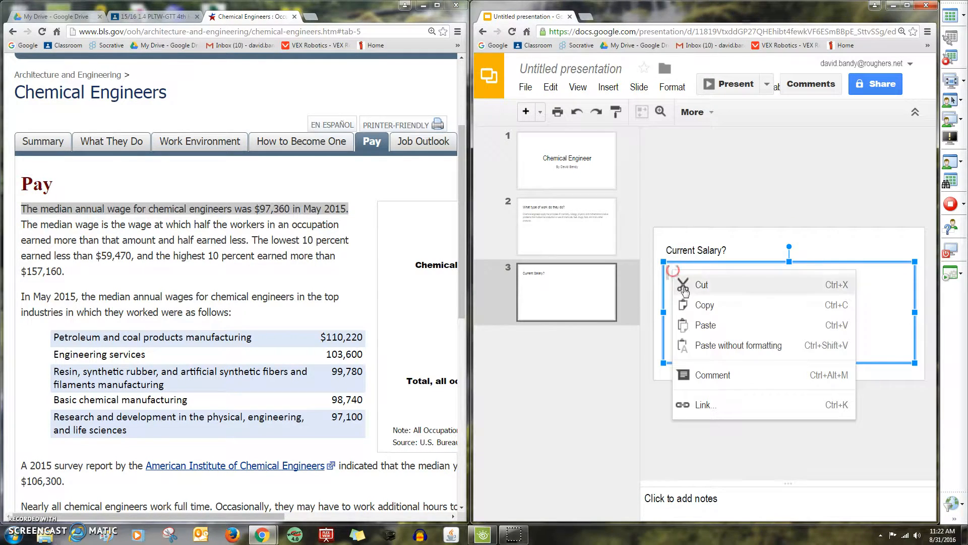
pyautogui.click(704, 348)
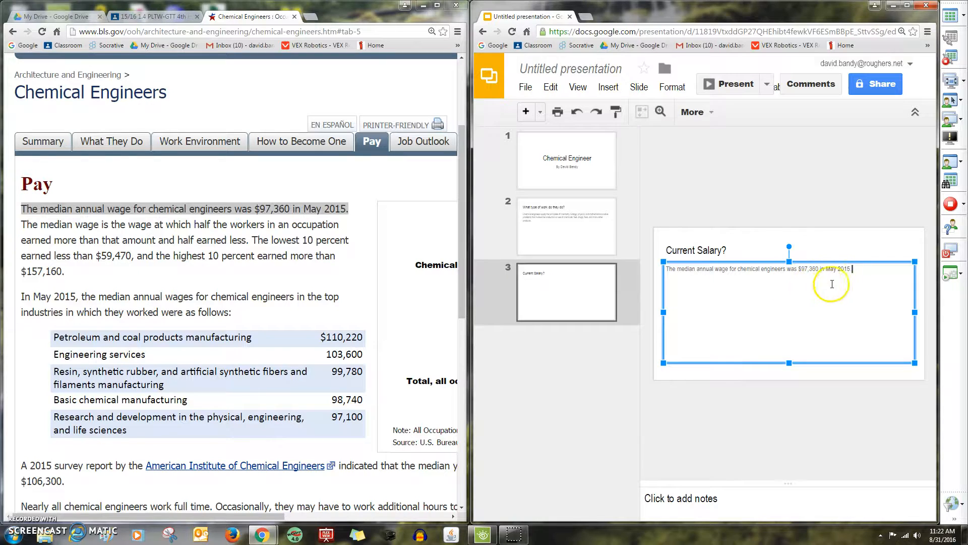
pyautogui.moveTo(854, 273); pyautogui.dragTo(664, 271)
pyautogui.moveTo(472, 199); pyautogui.dragTo(204, 200)
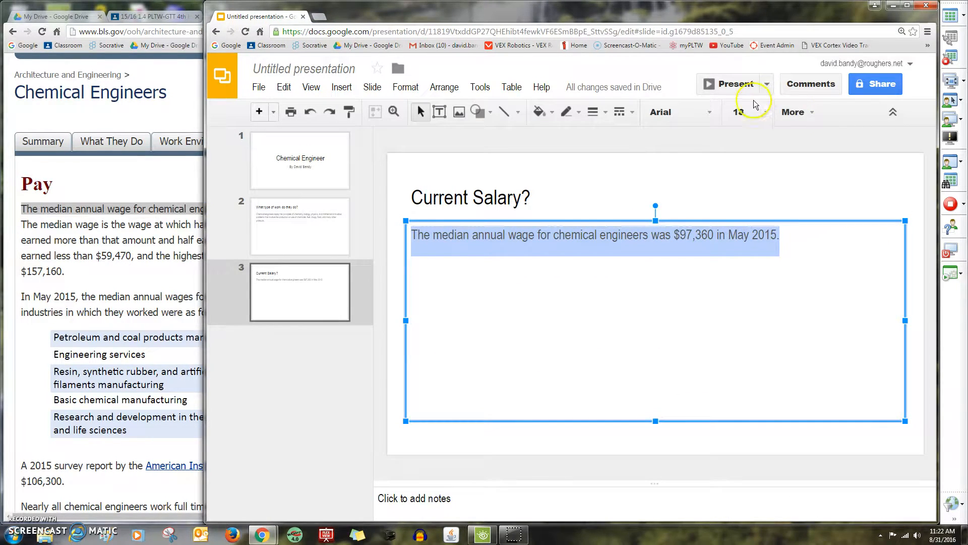
pyautogui.click(676, 368)
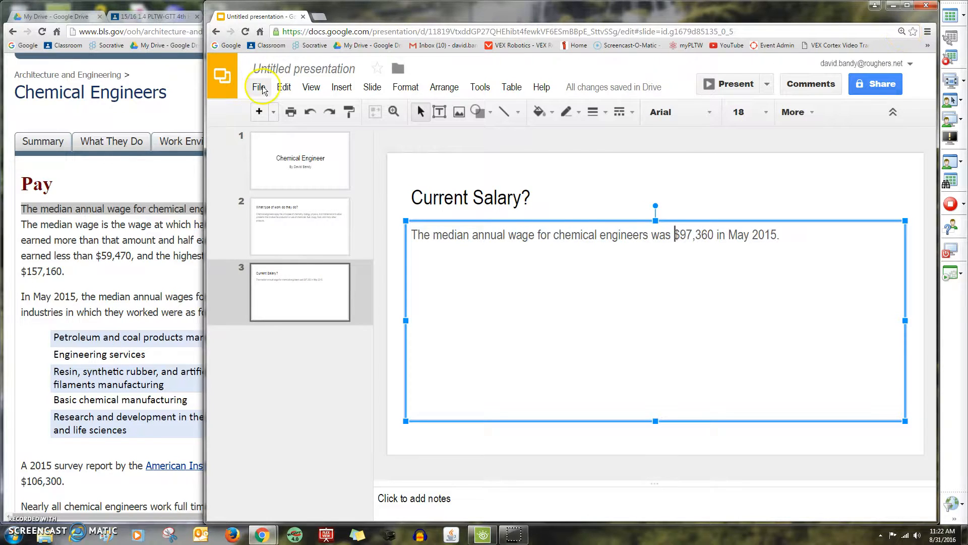
pyautogui.moveTo(389, 14); pyautogui.dragTo(928, 10)
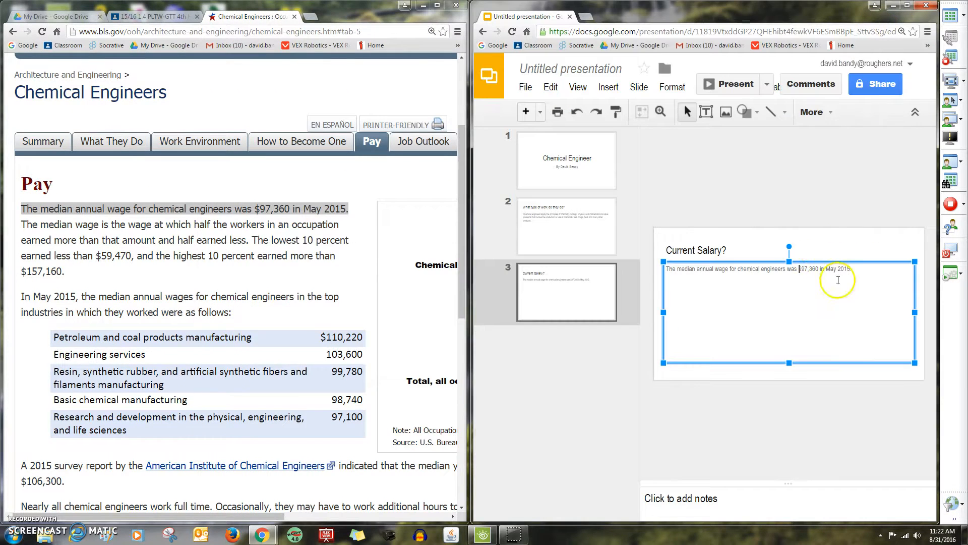
pyautogui.click(868, 241)
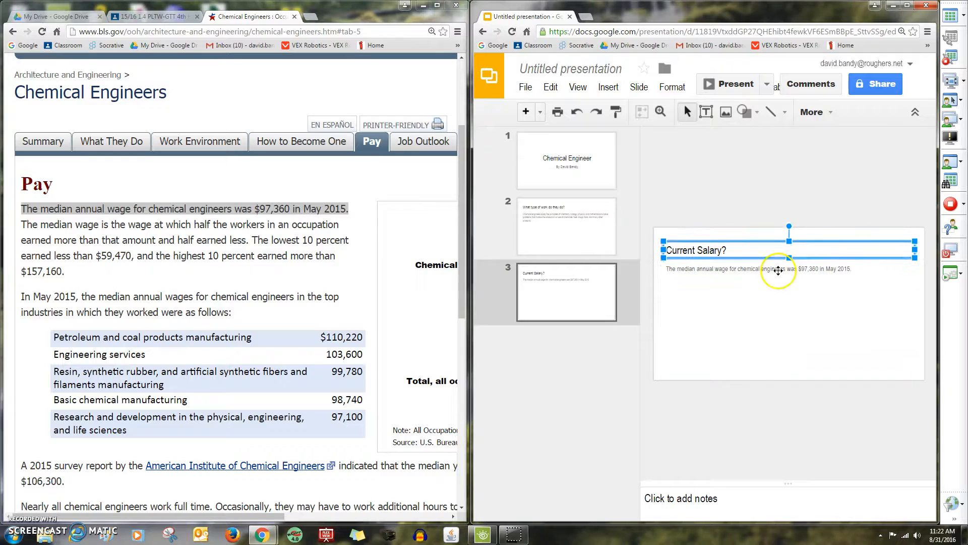
pyautogui.click(555, 279)
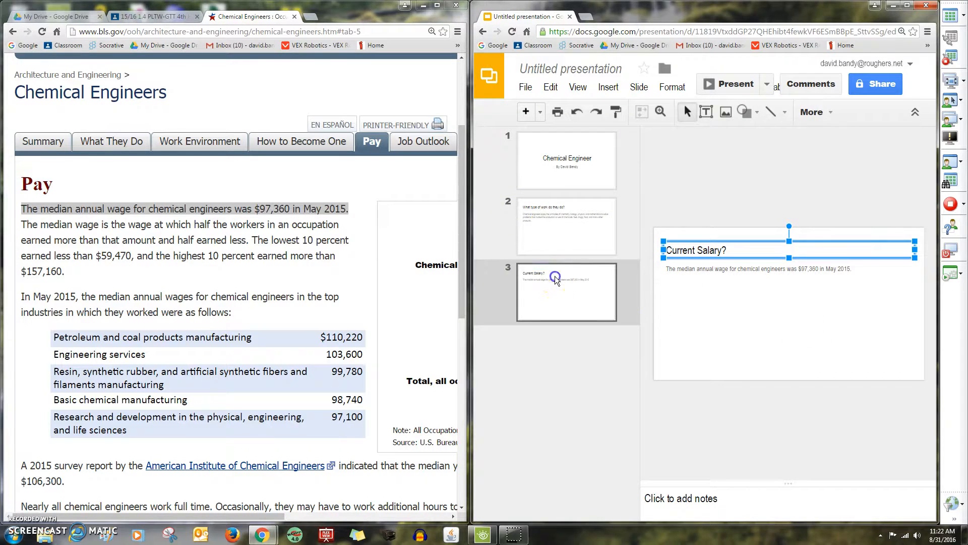
pyautogui.click(556, 248)
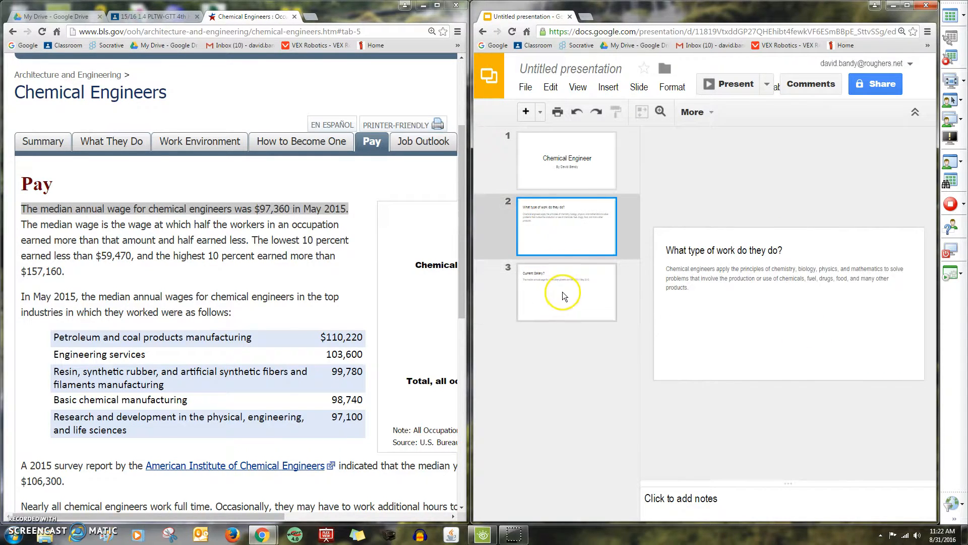
# Search Google Images for 'chemical engineering' and copy the lab photo
pyautogui.click(589, 19)
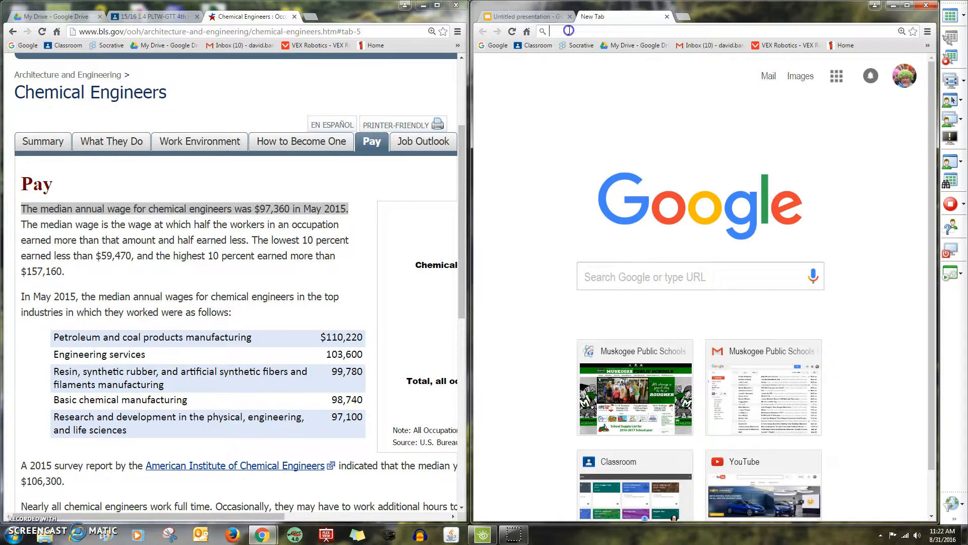
pyautogui.click(569, 31)
pyautogui.write('Chemical')
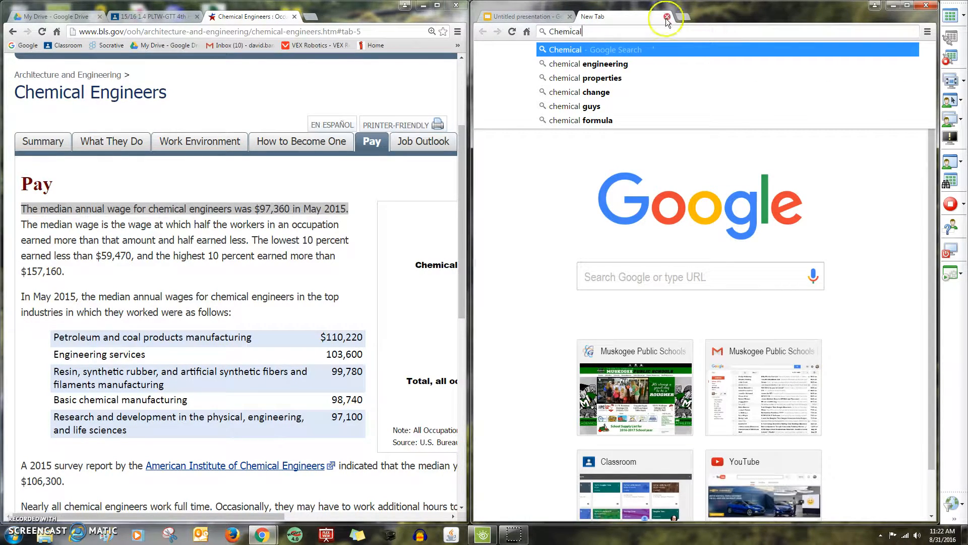
pyautogui.click(627, 64)
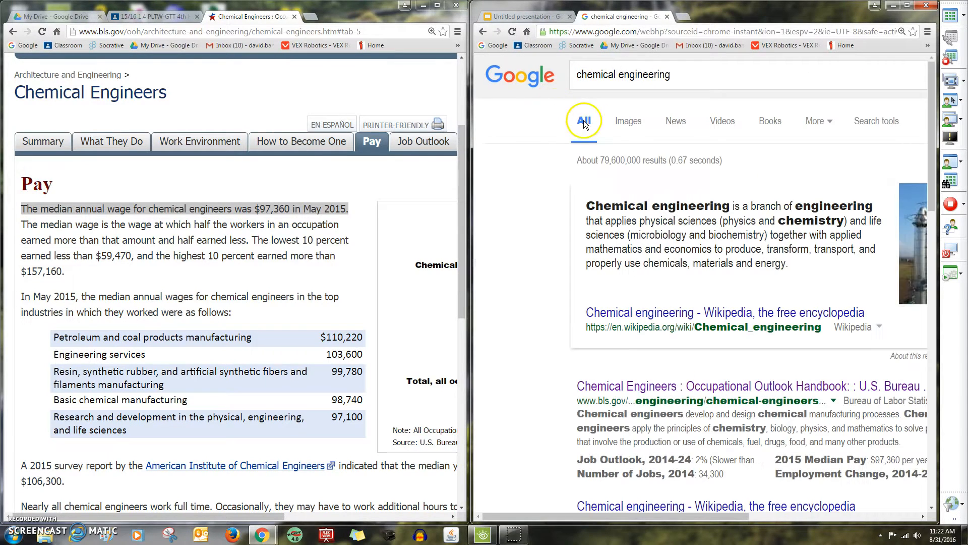
pyautogui.click(629, 122)
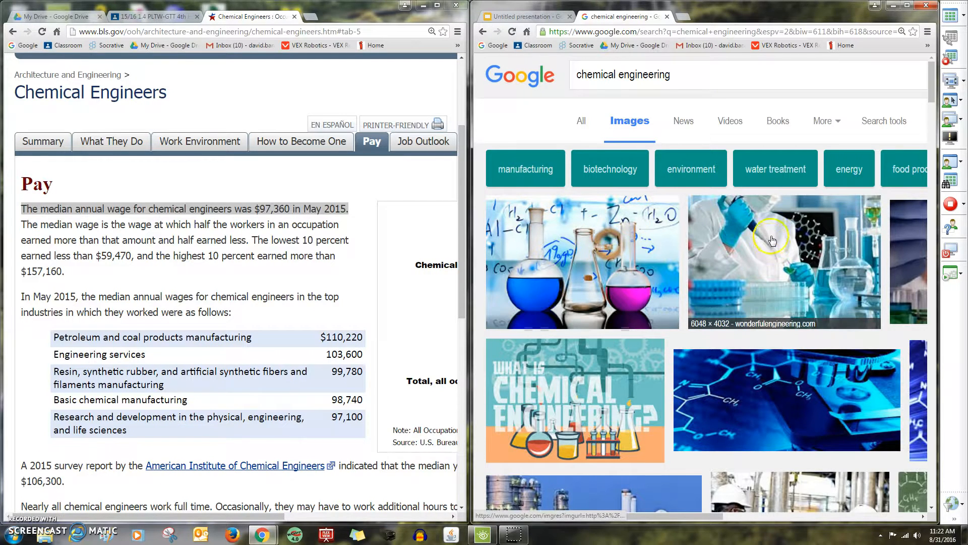
pyautogui.rightClick(755, 231)
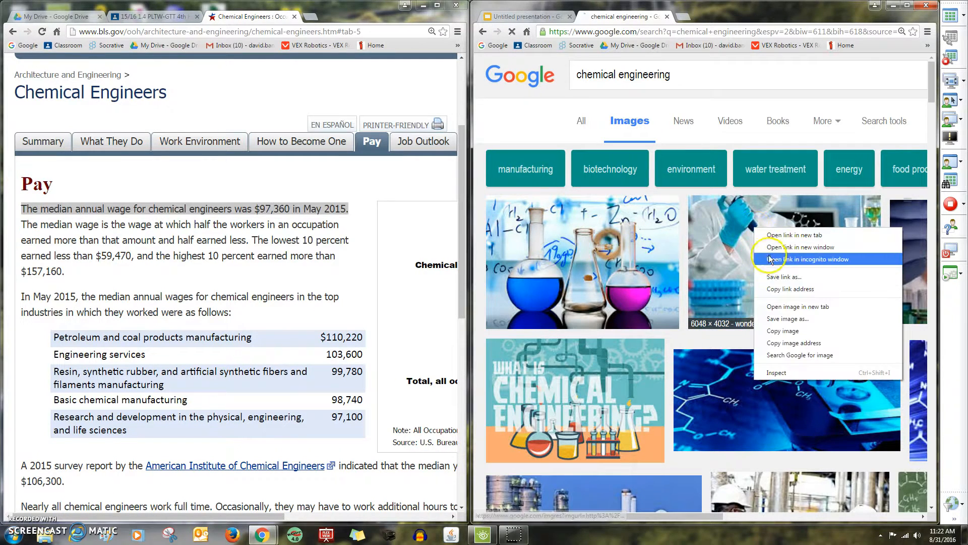
pyautogui.click(790, 331)
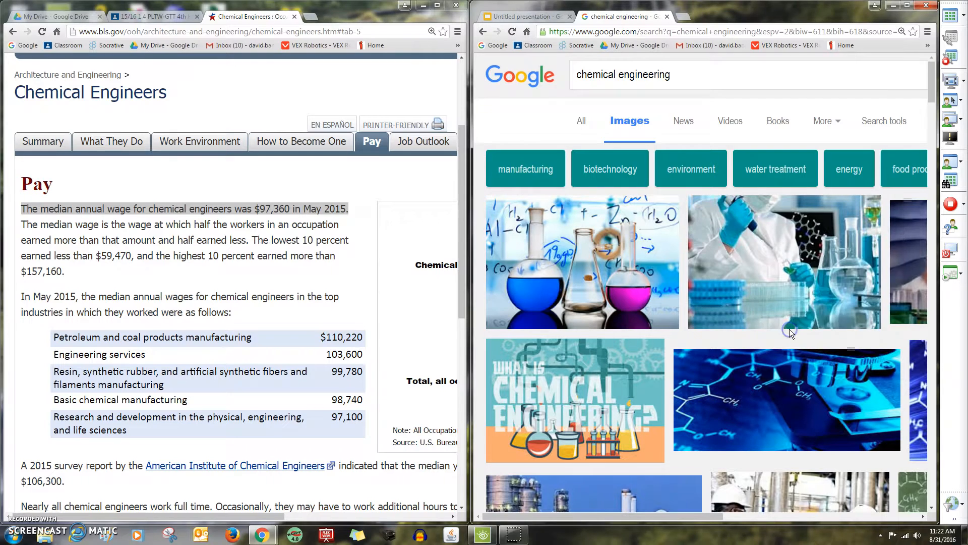
pyautogui.click(525, 17)
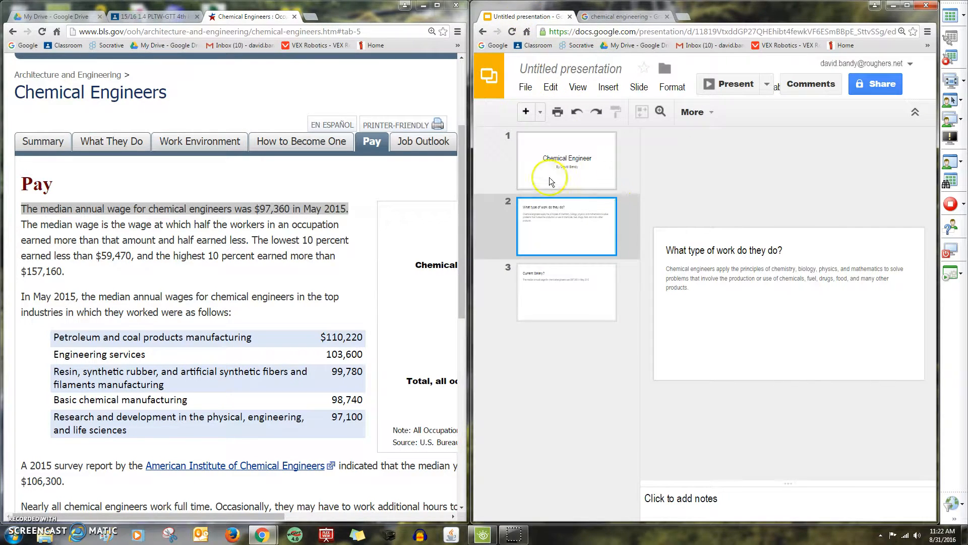
# Paste the lab photo onto slide 2 beneath its body text, then bring back the chemical engineering image results
pyautogui.rightClick(546, 247)
pyautogui.click(577, 228)
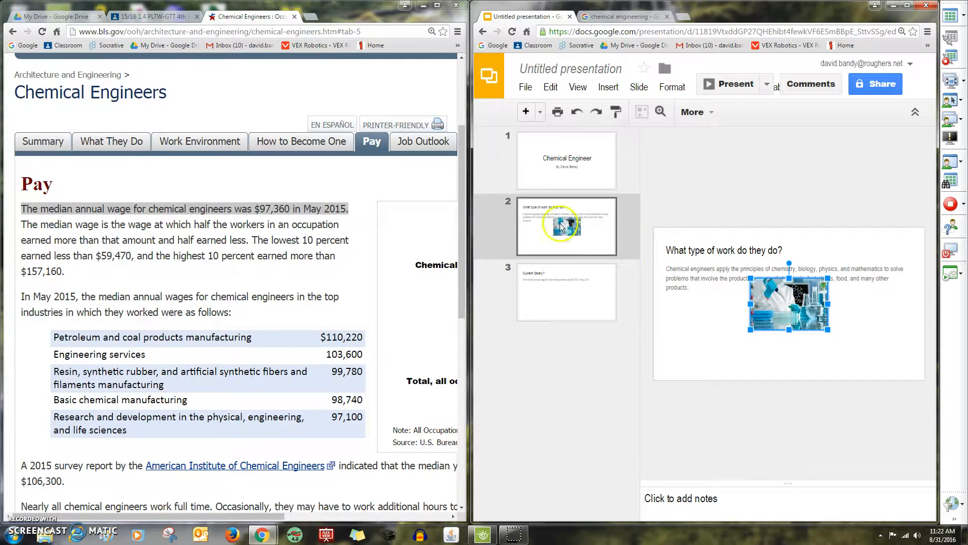
pyautogui.moveTo(808, 302); pyautogui.dragTo(813, 335)
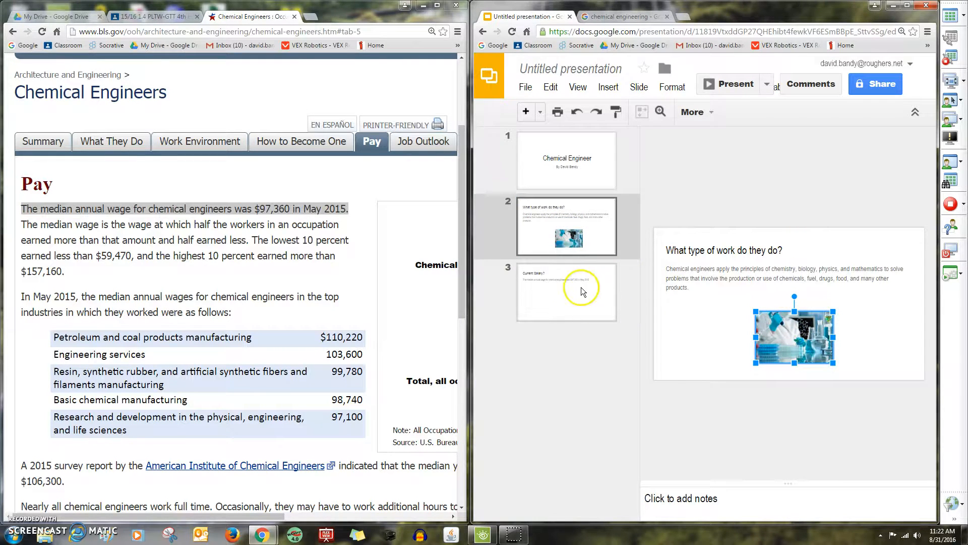
pyautogui.click(568, 297)
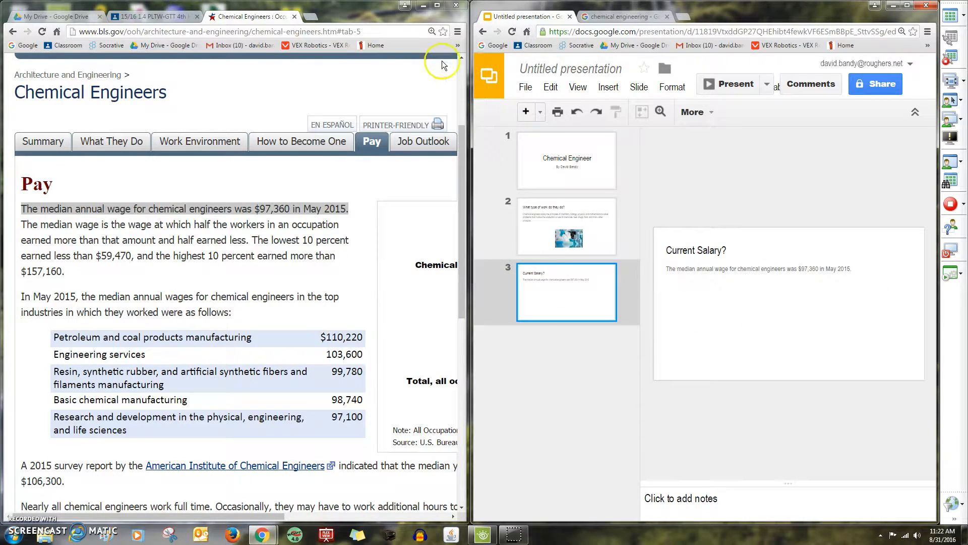
pyautogui.click(583, 20)
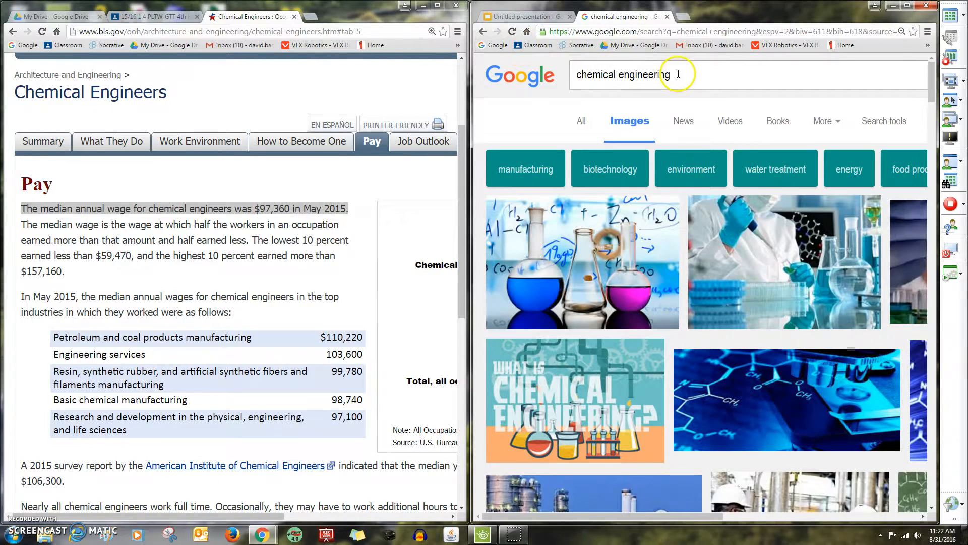
# Replace the image search with 'money' and run it
pyautogui.moveTo(678, 74); pyautogui.dragTo(558, 75)
pyautogui.write('money')
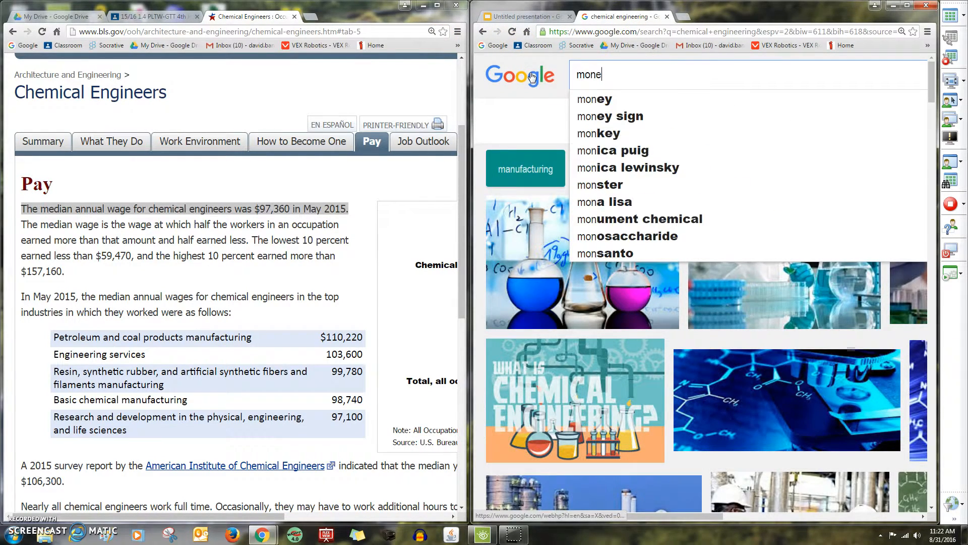
pyautogui.press('Return')
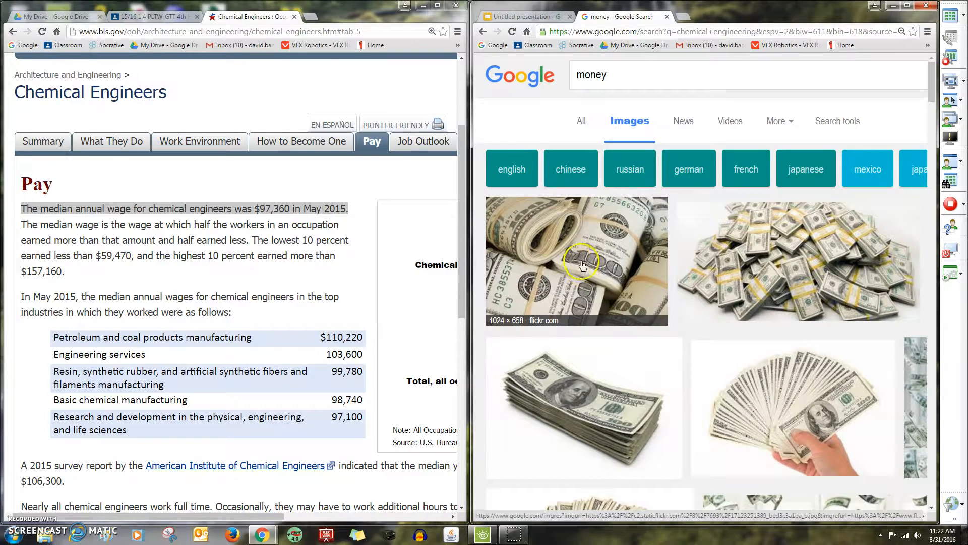
# Copy the rolled banknotes photo and return to the presentation
pyautogui.rightClick(572, 254)
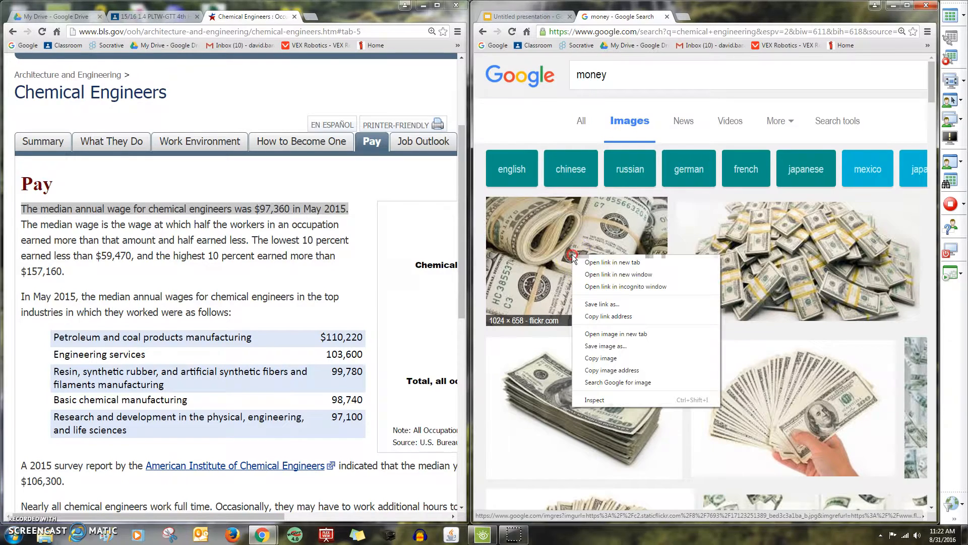
pyautogui.click(600, 358)
pyautogui.click(524, 16)
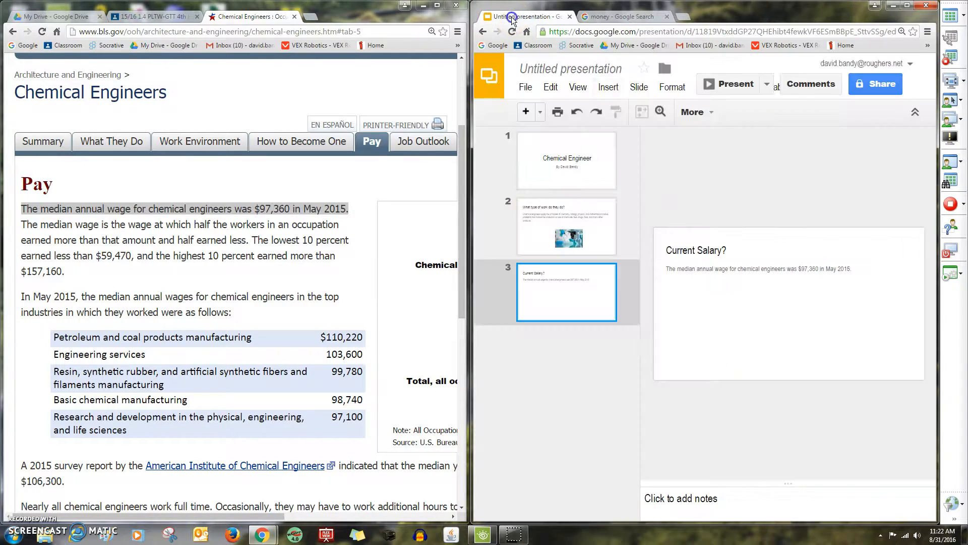
# Paste the money photo onto slide 3 and move it lower on the slide
pyautogui.rightClick(741, 332)
pyautogui.click(756, 296)
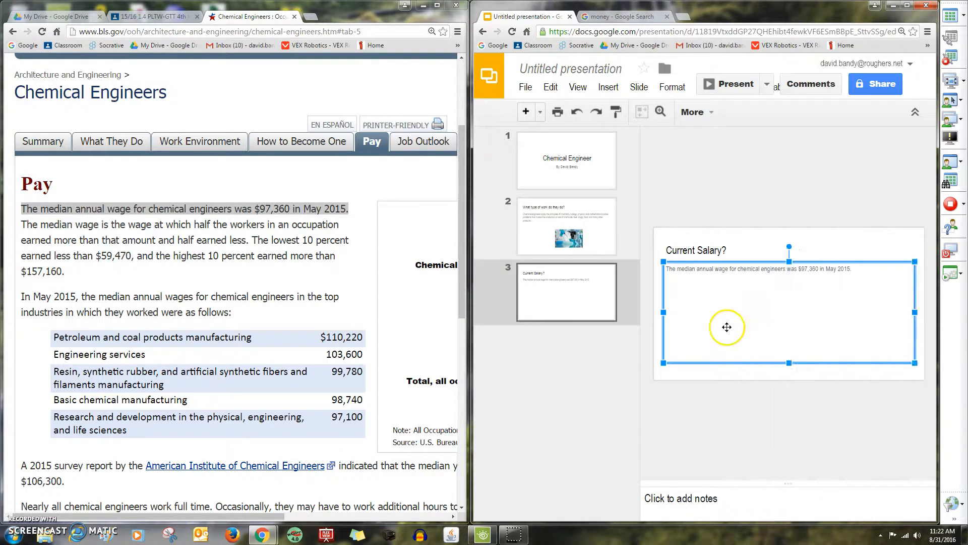
pyautogui.moveTo(786, 305); pyautogui.dragTo(761, 322)
pyautogui.click(528, 386)
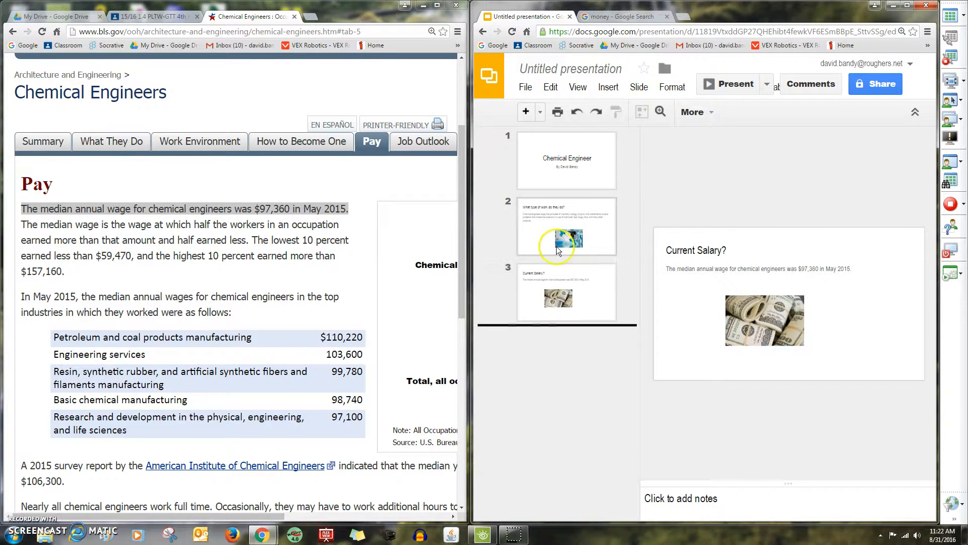
pyautogui.click(546, 234)
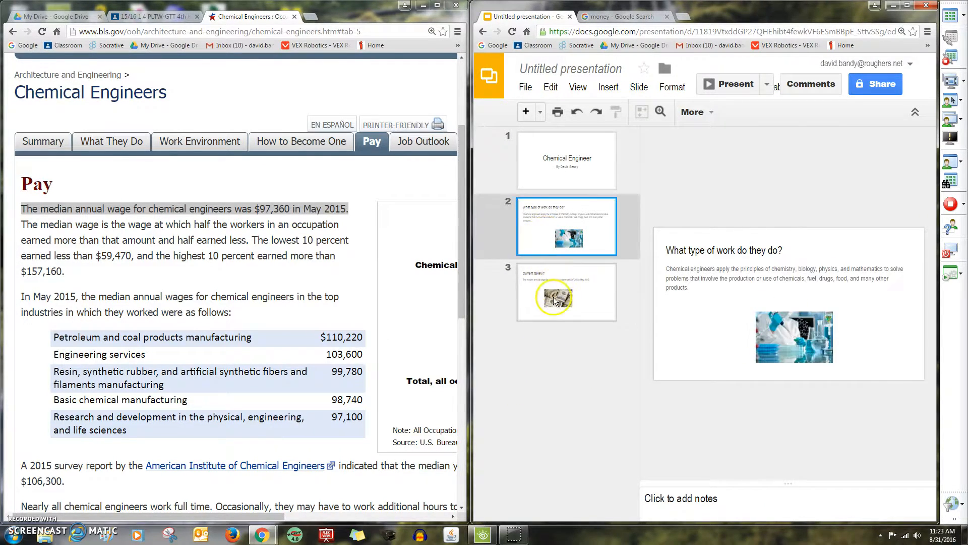
pyautogui.click(555, 297)
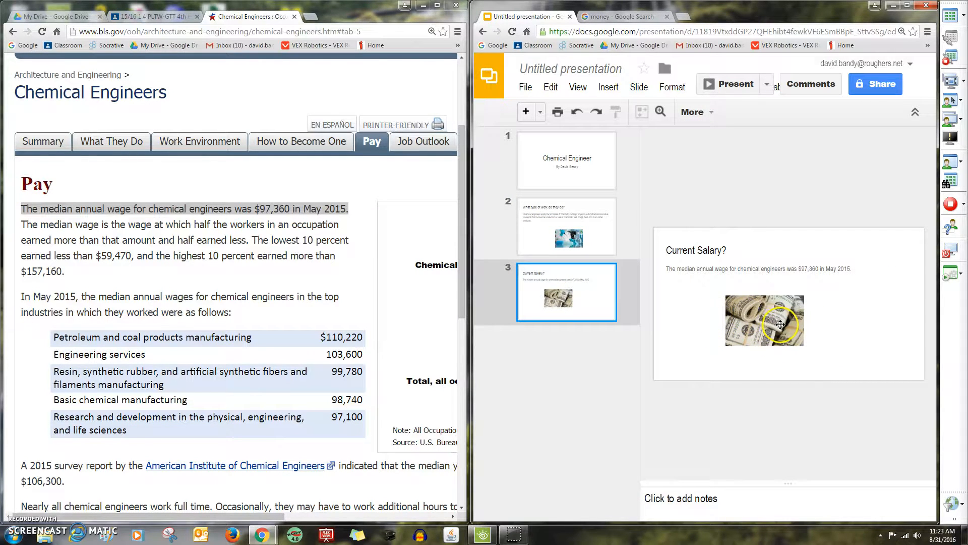
# Tilt the median wage text box to about 345°, shorten it, and move the money photo right
pyautogui.click(789, 270)
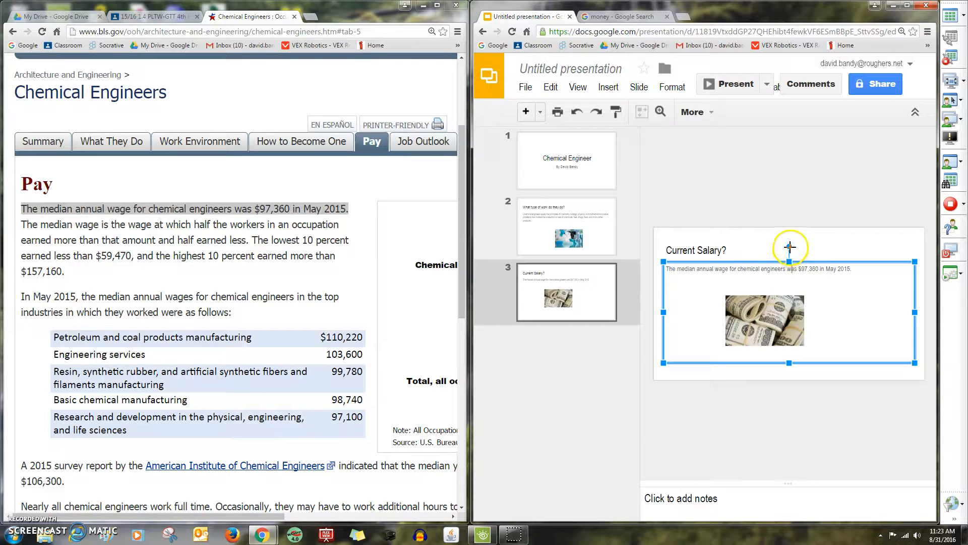
pyautogui.moveTo(789, 246); pyautogui.dragTo(774, 258)
pyautogui.click(803, 360)
pyautogui.moveTo(803, 360); pyautogui.dragTo(787, 302)
pyautogui.click(796, 254)
pyautogui.moveTo(797, 258); pyautogui.dragTo(806, 273)
pyautogui.moveTo(785, 329); pyautogui.dragTo(855, 340)
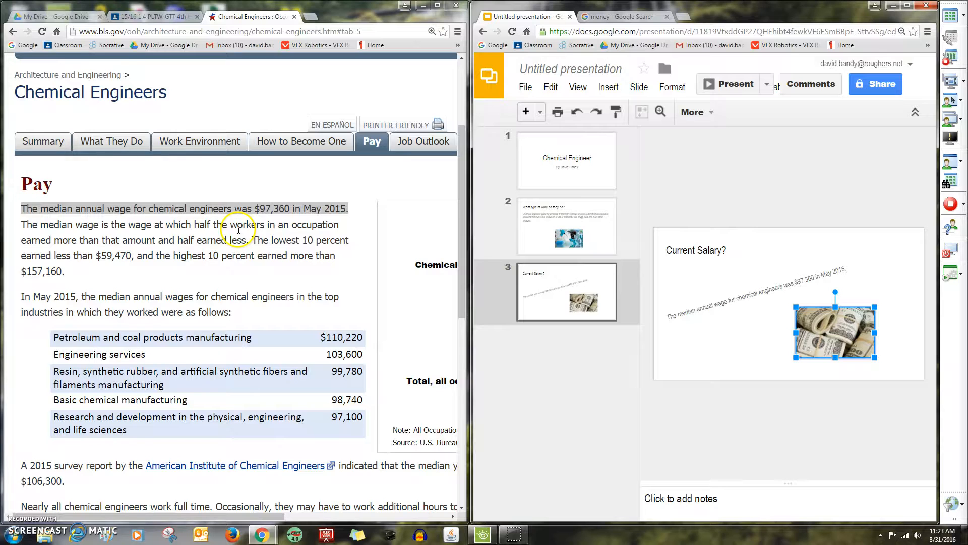
pyautogui.click(143, 18)
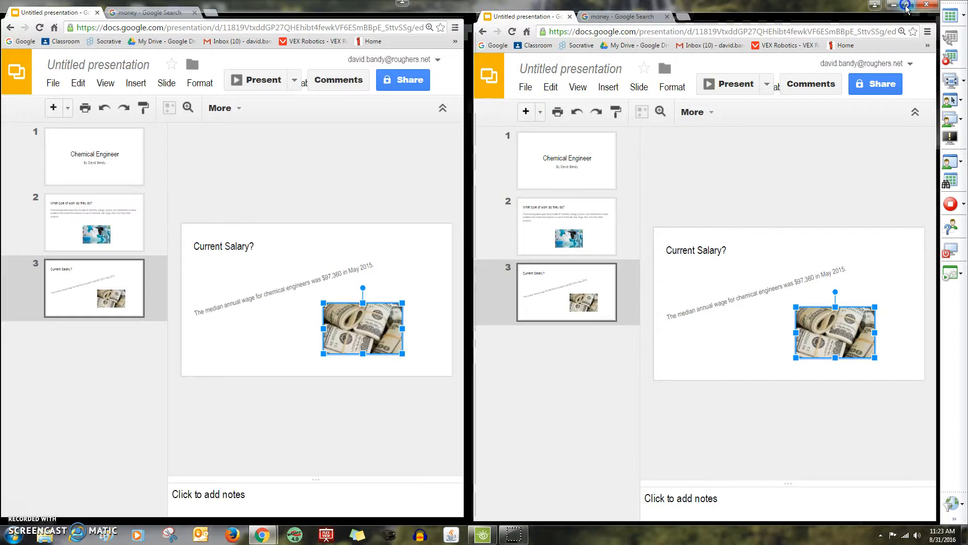
# Maximize the Google Slides window to fill the whole screen
pyautogui.click(907, 5)
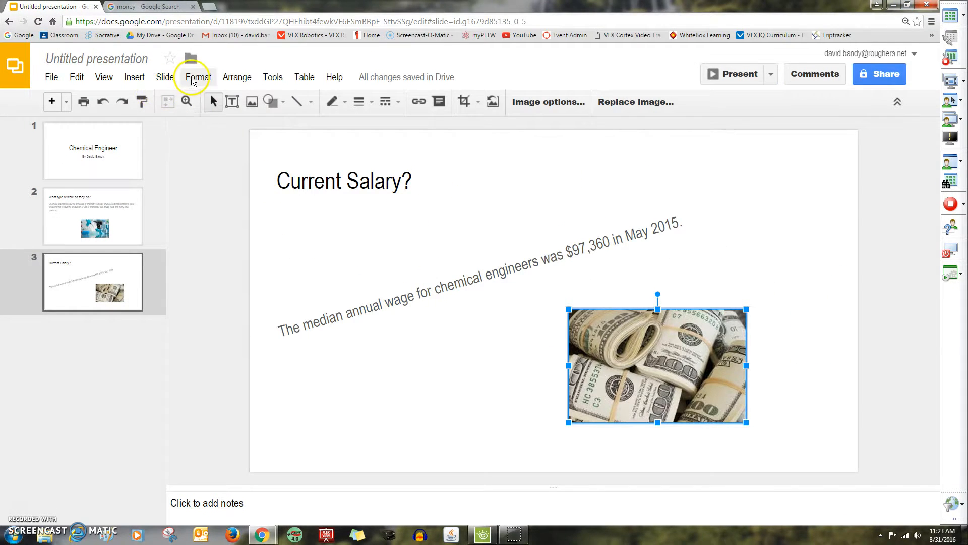
# Apply the Swiss theme to the whole presentation
pyautogui.click(193, 78)
pyautogui.moveTo(168, 77)
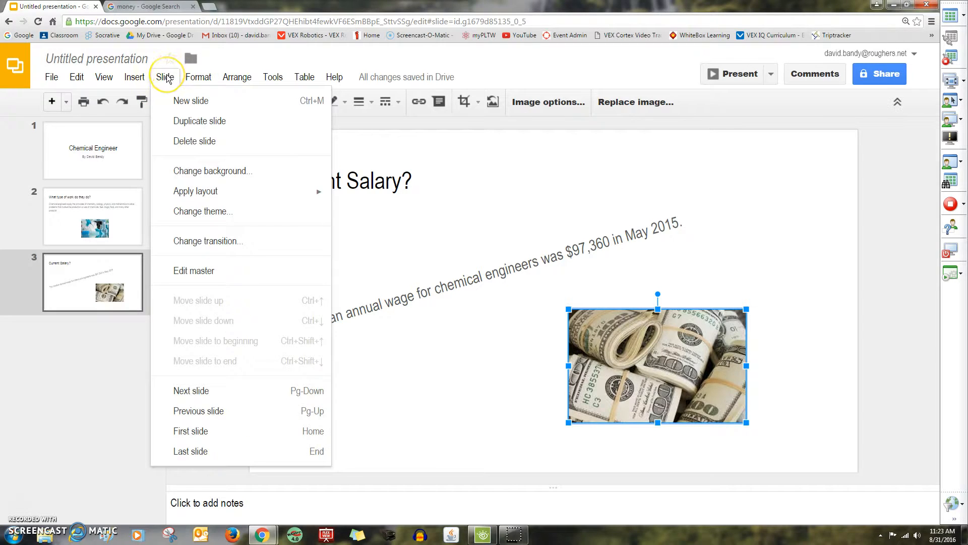
pyautogui.click(188, 174)
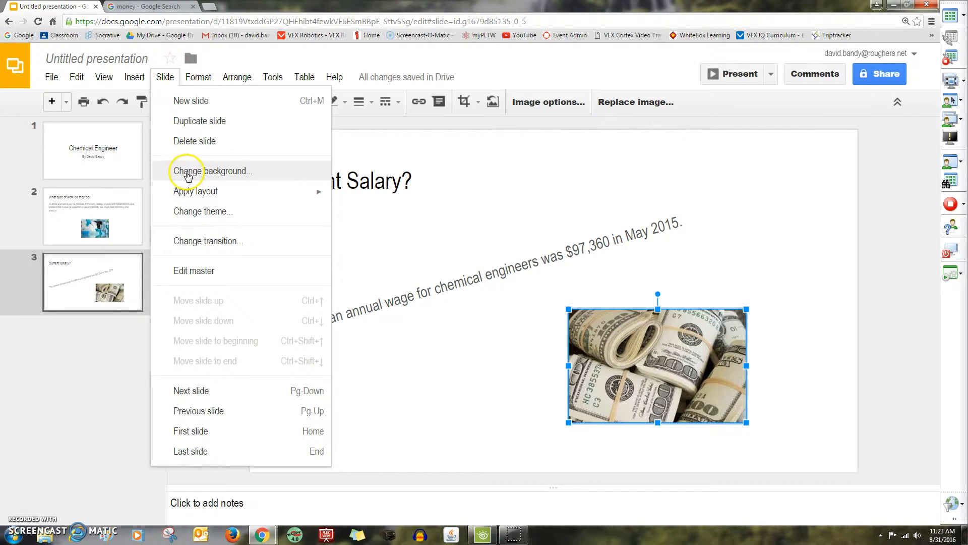
pyautogui.click(192, 213)
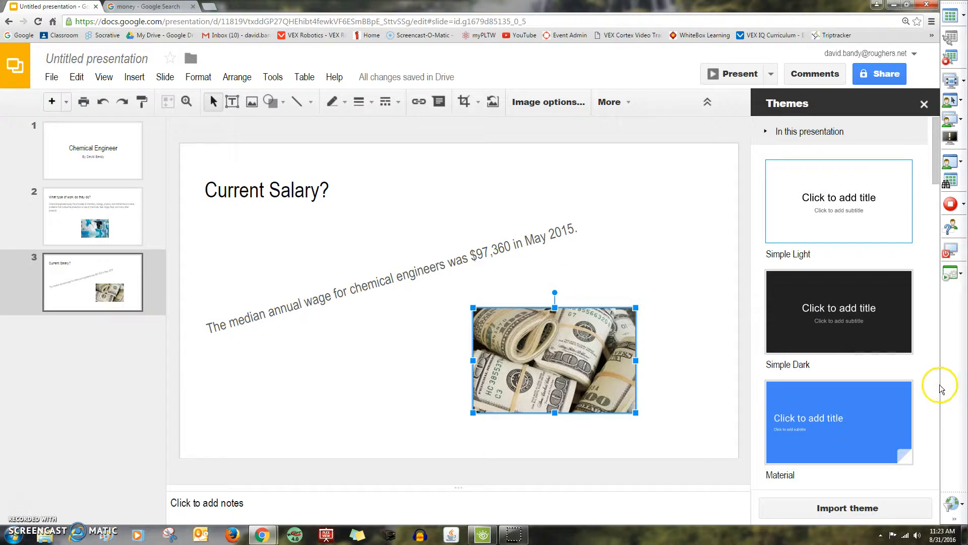
pyautogui.scroll(-3, 935, 389)
pyautogui.scroll(-10, 934, 389)
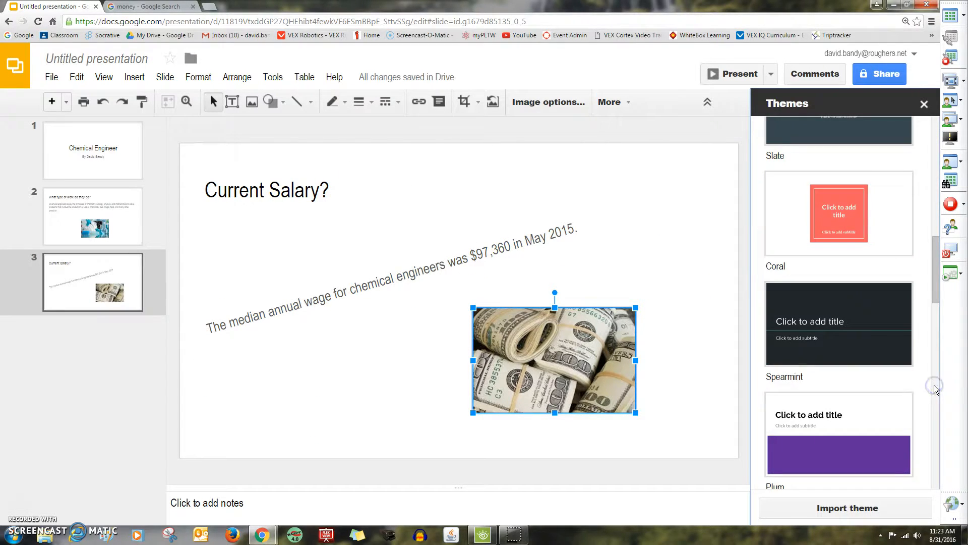
pyautogui.click(937, 159)
pyautogui.click(893, 234)
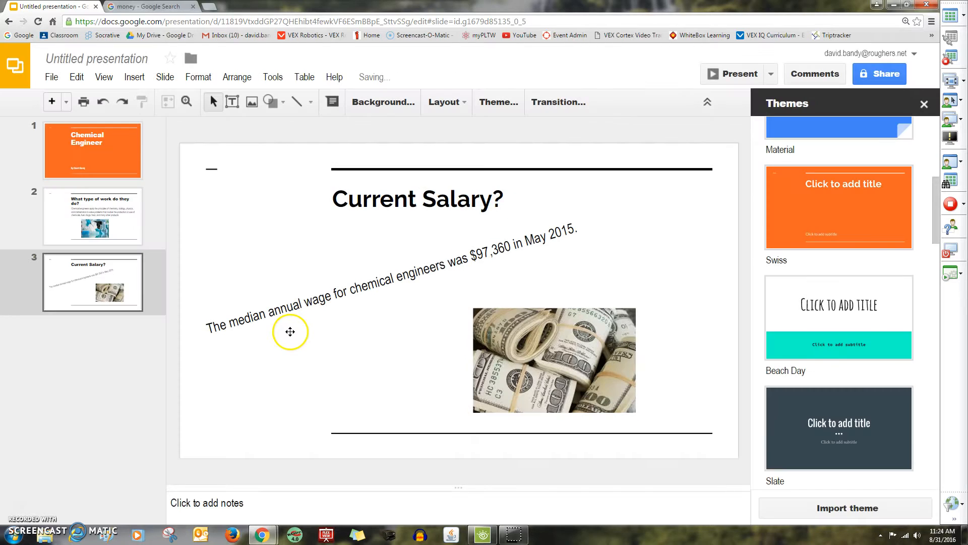
# Open the Background settings for the Current Salary? slide
pyautogui.click(101, 227)
pyautogui.click(97, 280)
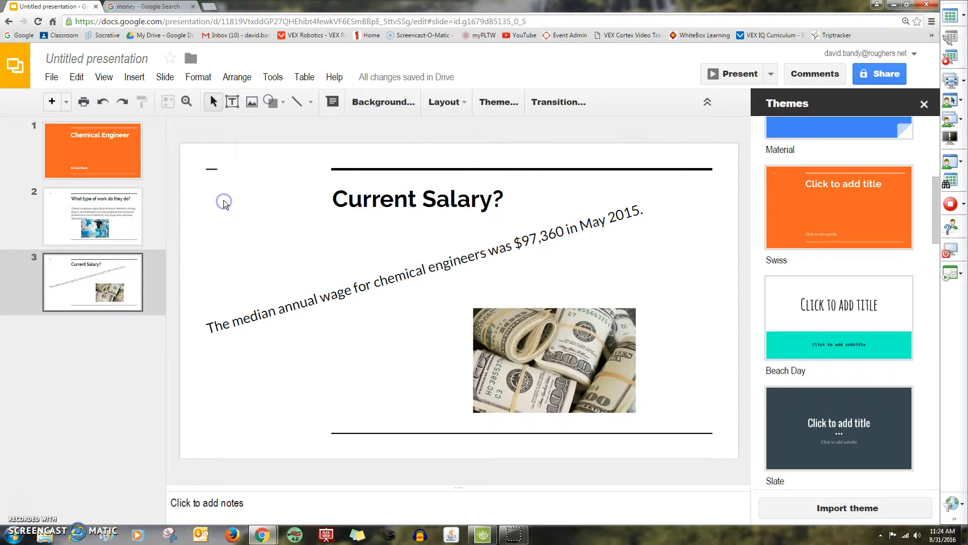
pyautogui.click(373, 102)
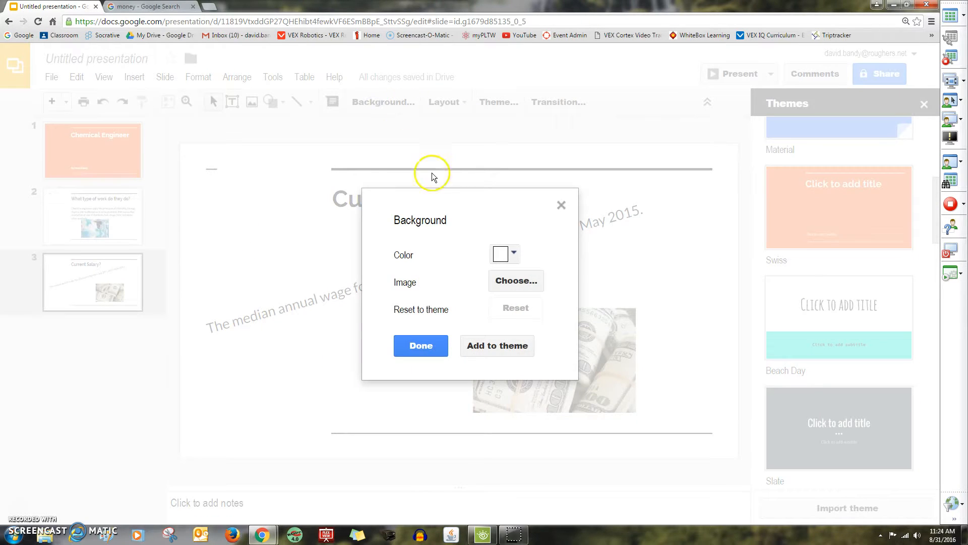
# Give the Current Salary? slide a light yellow (cream) background
pyautogui.click(514, 254)
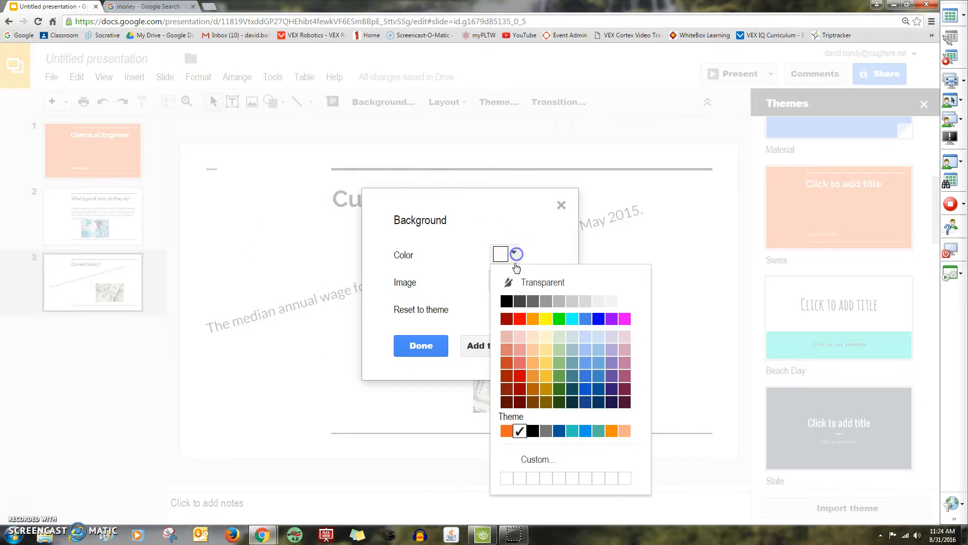
pyautogui.click(546, 337)
pyautogui.click(420, 344)
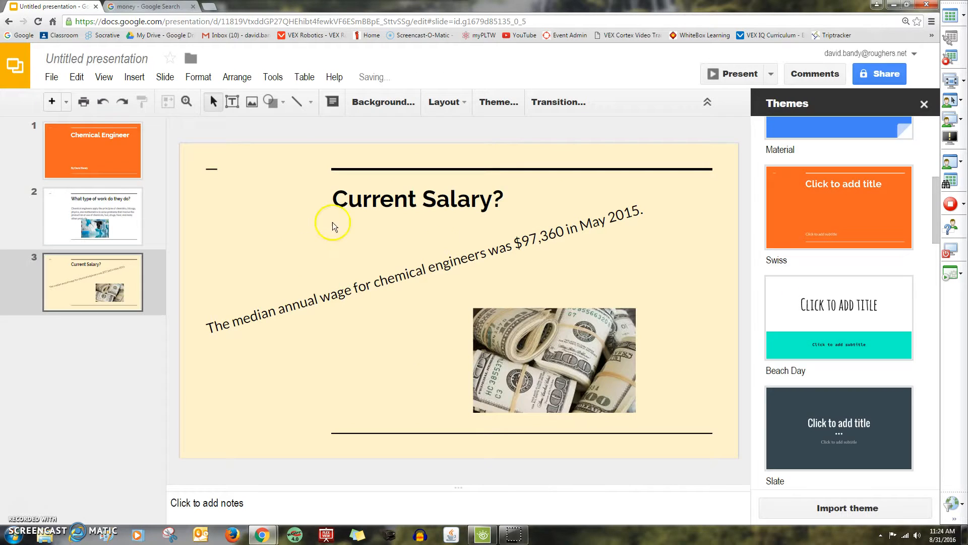
# Give slide 2 a light blue background and move its lab photo to the right
pyautogui.click(70, 208)
pyautogui.click(397, 100)
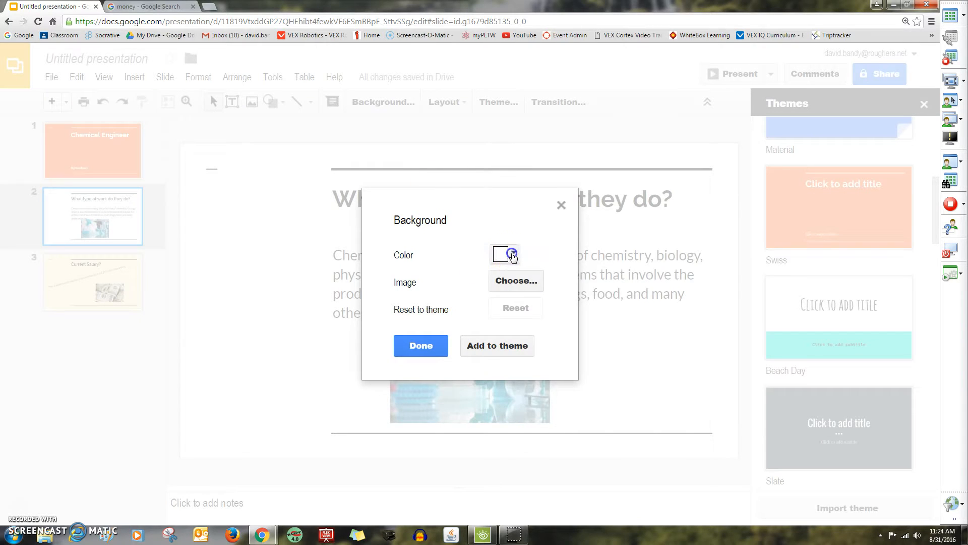
pyautogui.click(499, 254)
pyautogui.click(599, 344)
pyautogui.click(428, 348)
pyautogui.moveTo(398, 341); pyautogui.dragTo(483, 343)
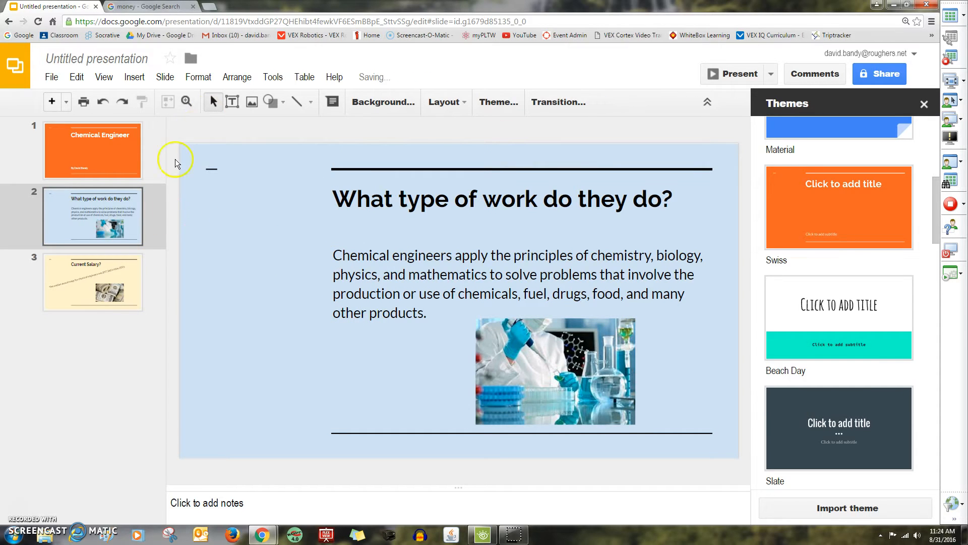